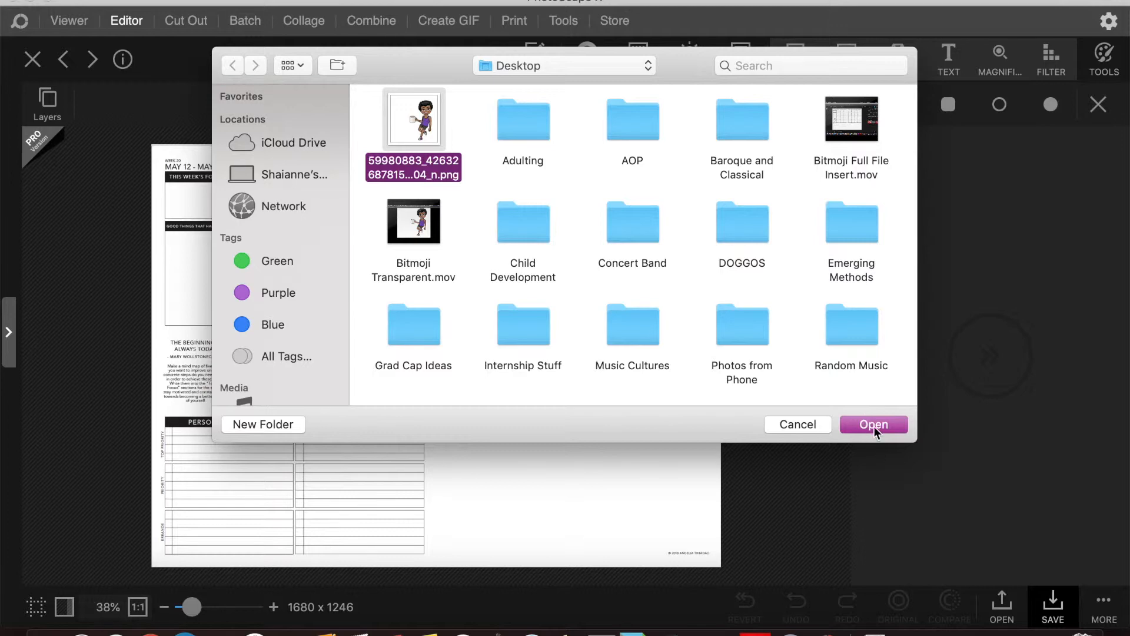
- Insert the Bitmoji onto the planner and move it below SPACE OF INFINITE POSSIBILITY
left_click(873, 424)
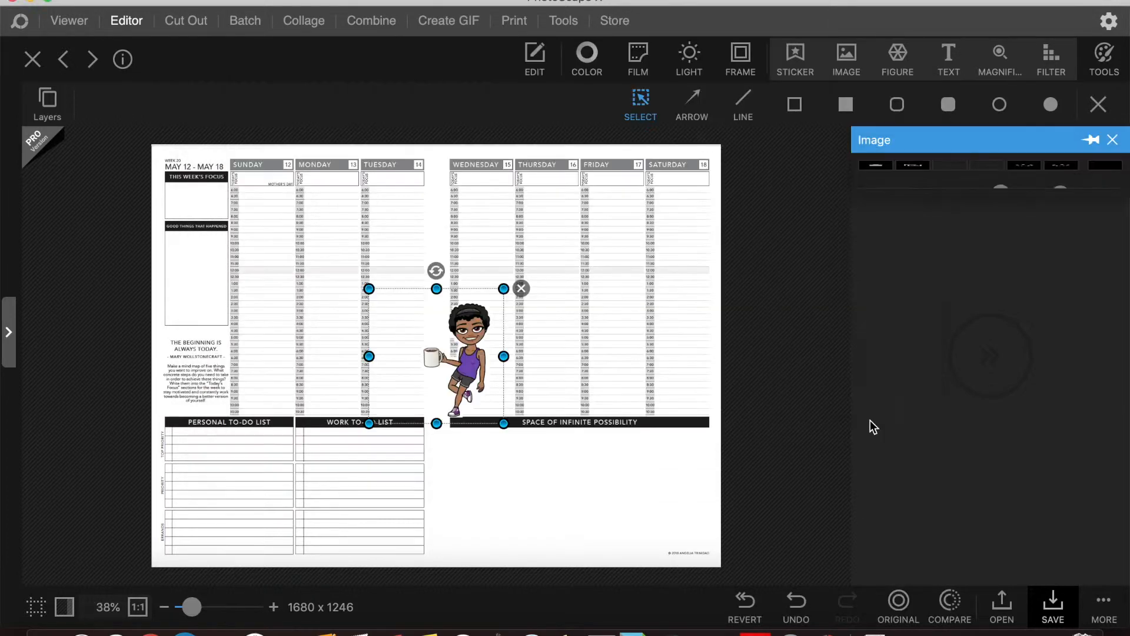
left_click_drag(455, 337, 596, 468)
left_click_drag(511, 419, 571, 461)
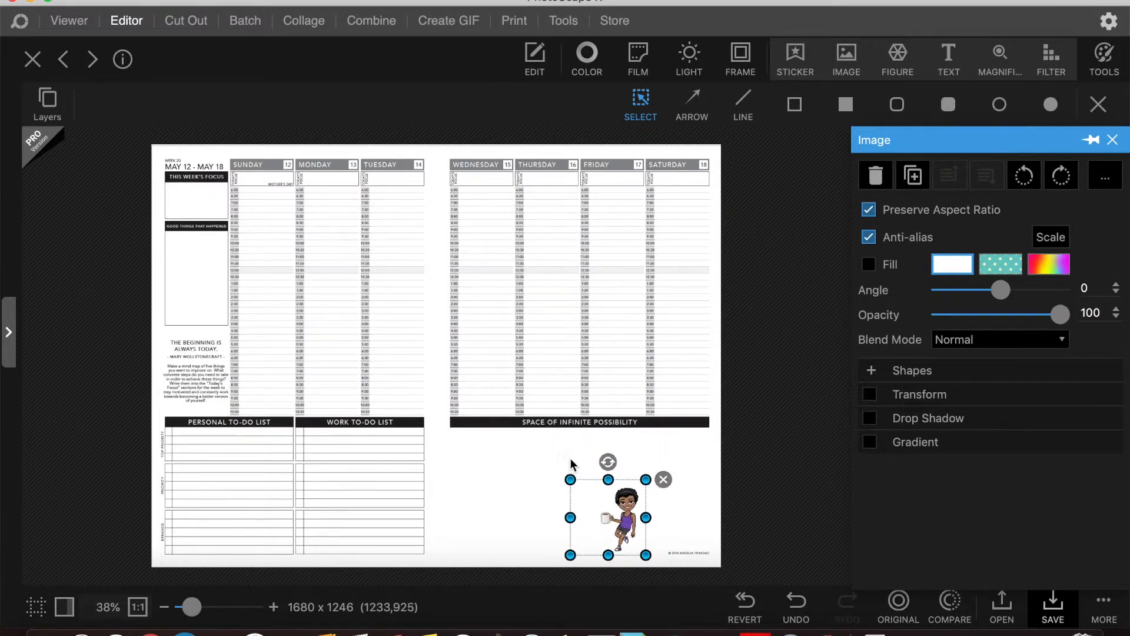
- Shrink the Bitmoji further so it fits the bottom-right corner
left_click(569, 516)
left_click(583, 518)
left_click_drag(571, 518, 676, 484)
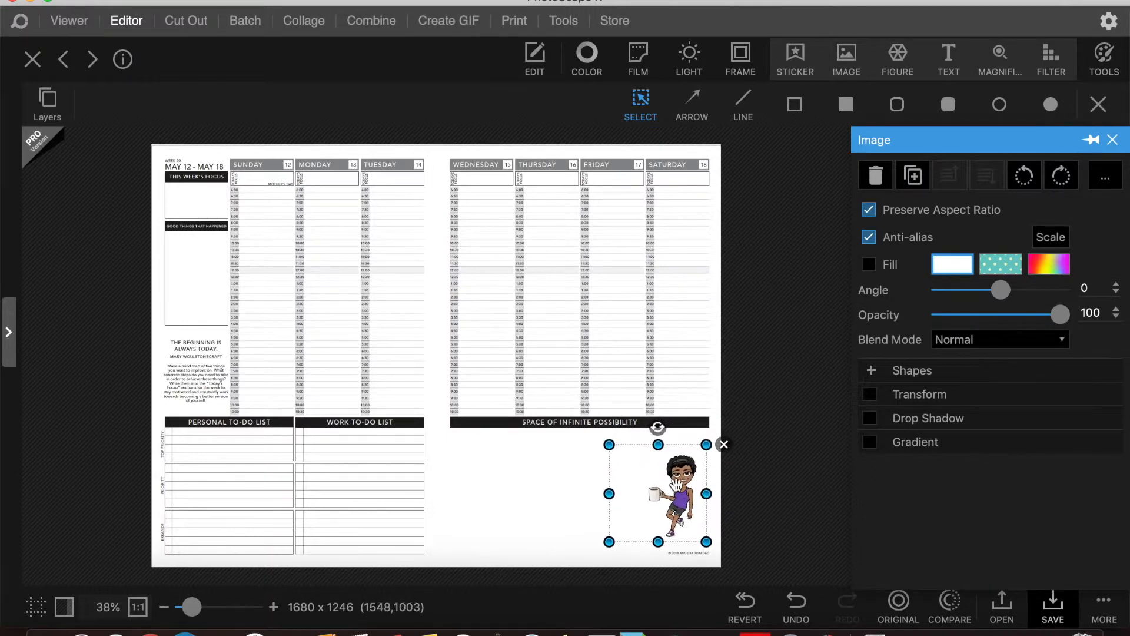
left_click(757, 401)
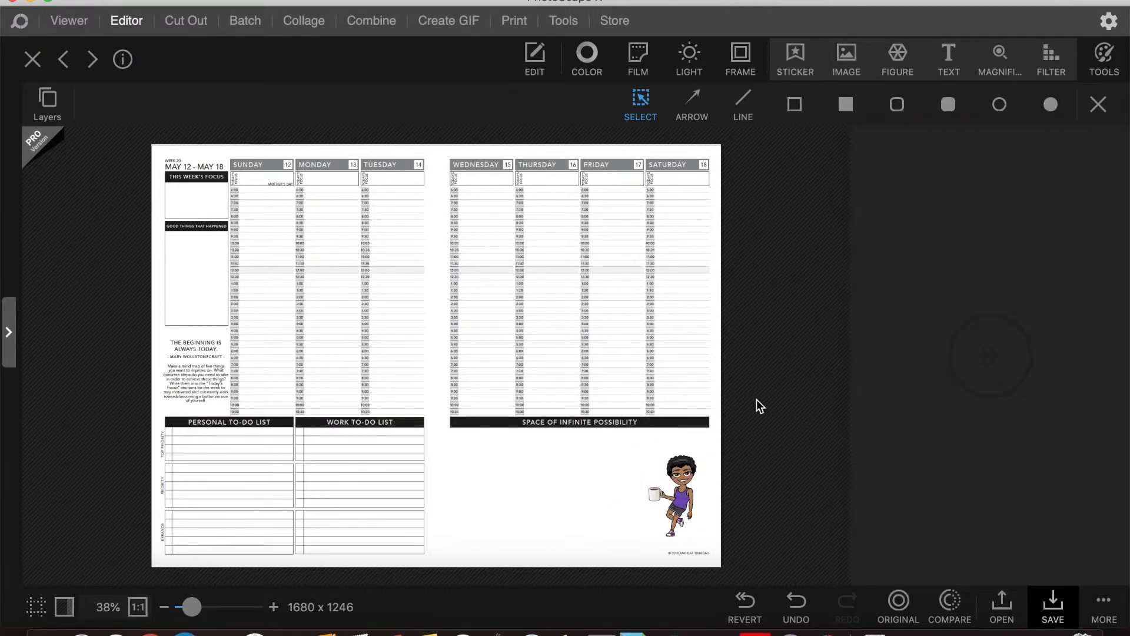
- Draw a filled red rectangle in the bottom-right corner of the planner
left_click(848, 105)
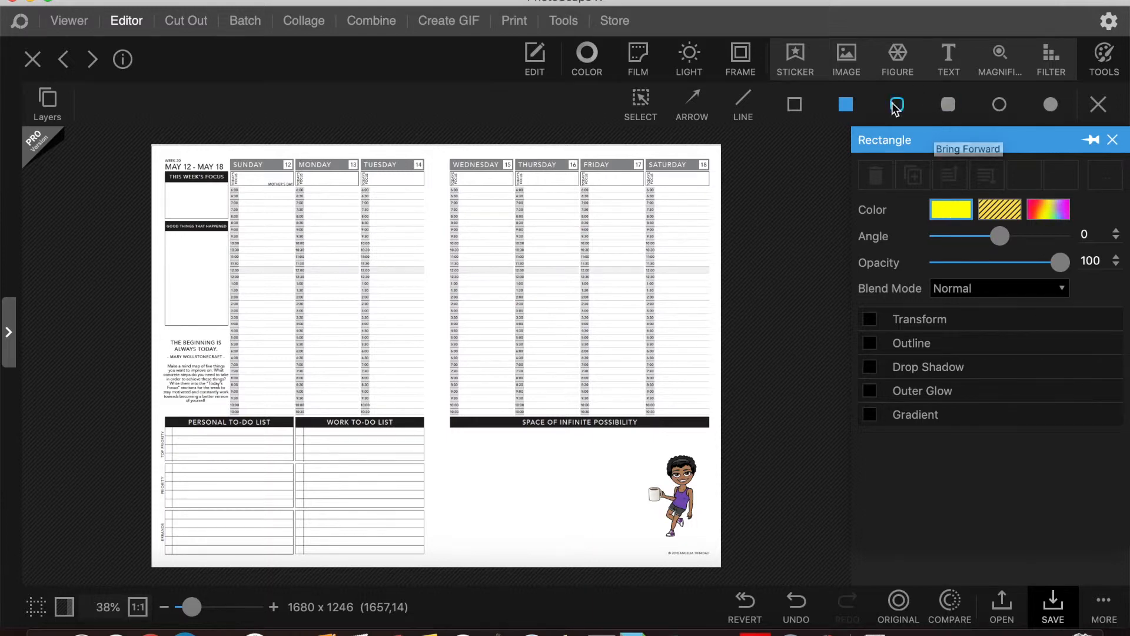
left_click(944, 213)
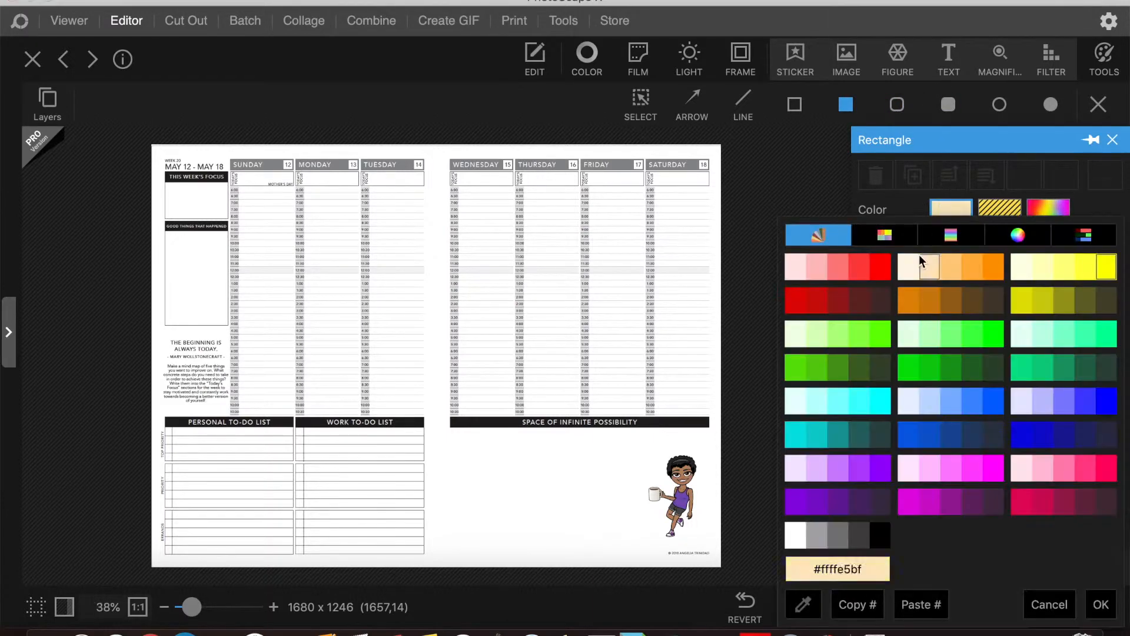
left_click(872, 263)
left_click_drag(509, 457, 617, 549)
- Move the Bitmoji onto the red rectangle and bring it to the front
left_click_drag(682, 502, 574, 517)
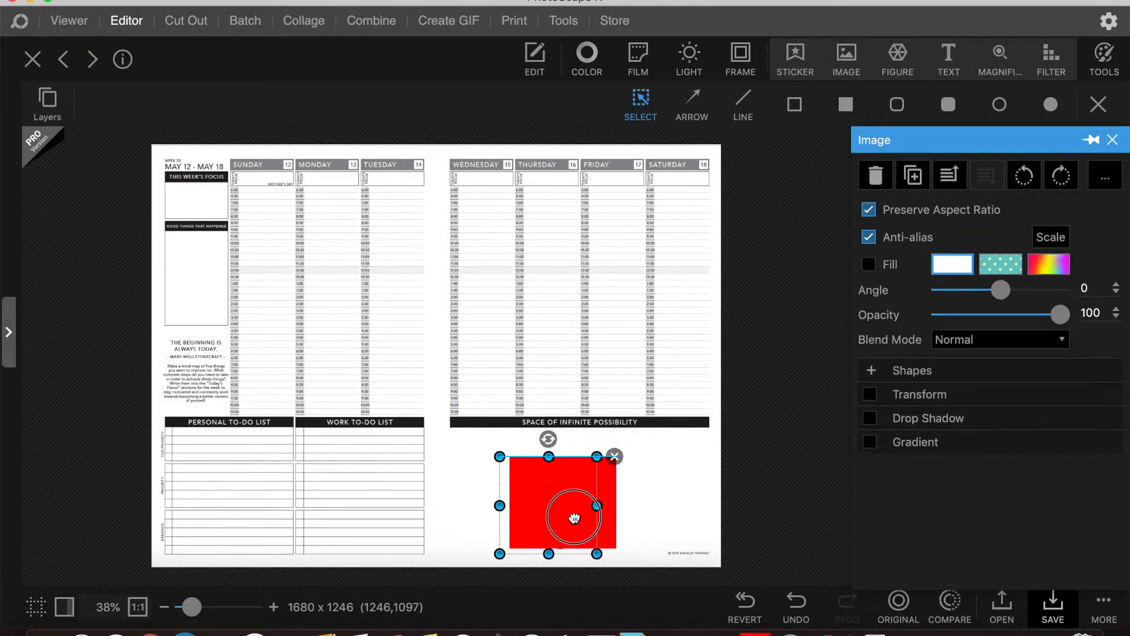
left_click(947, 180)
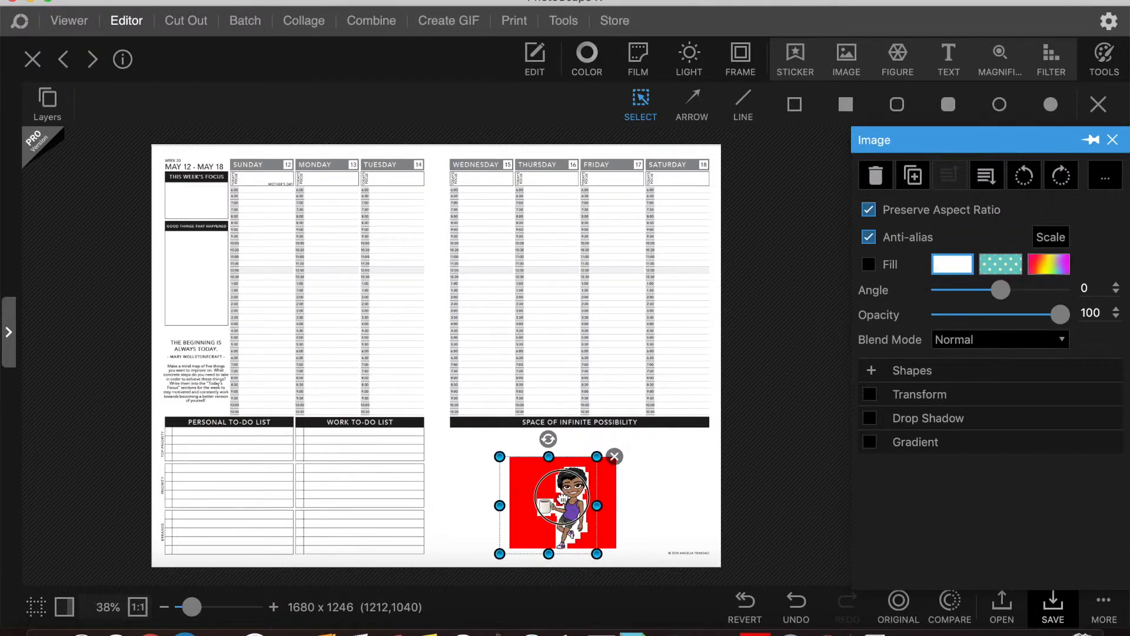
left_click_drag(563, 498, 562, 492)
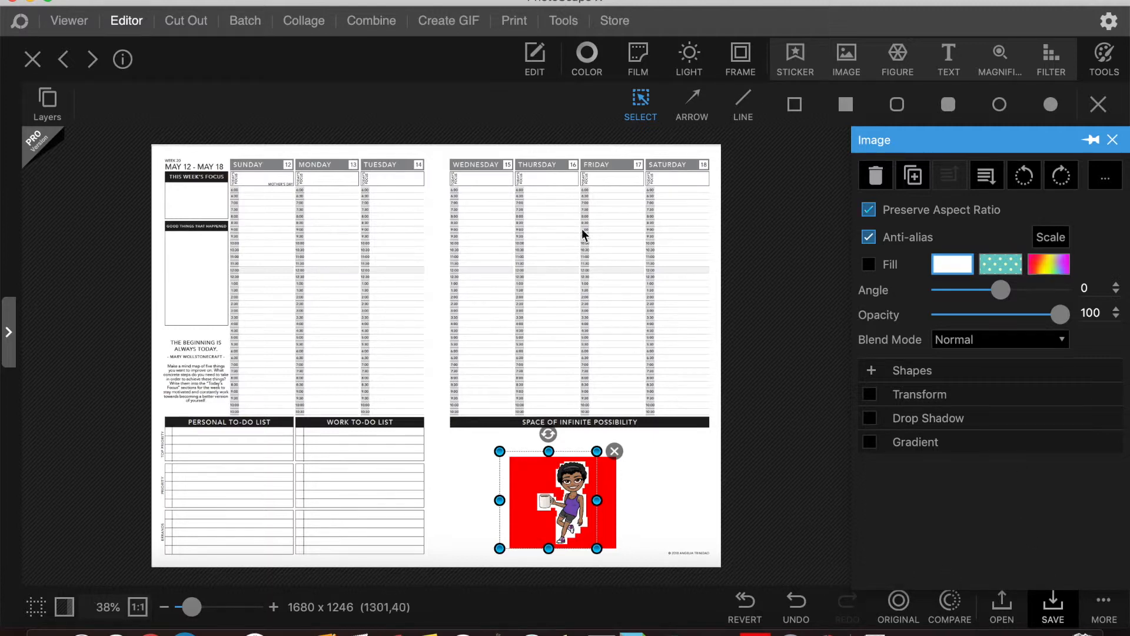
- Open the Bitmoji PNG in Preview
left_click(792, 635)
left_click(97, 1)
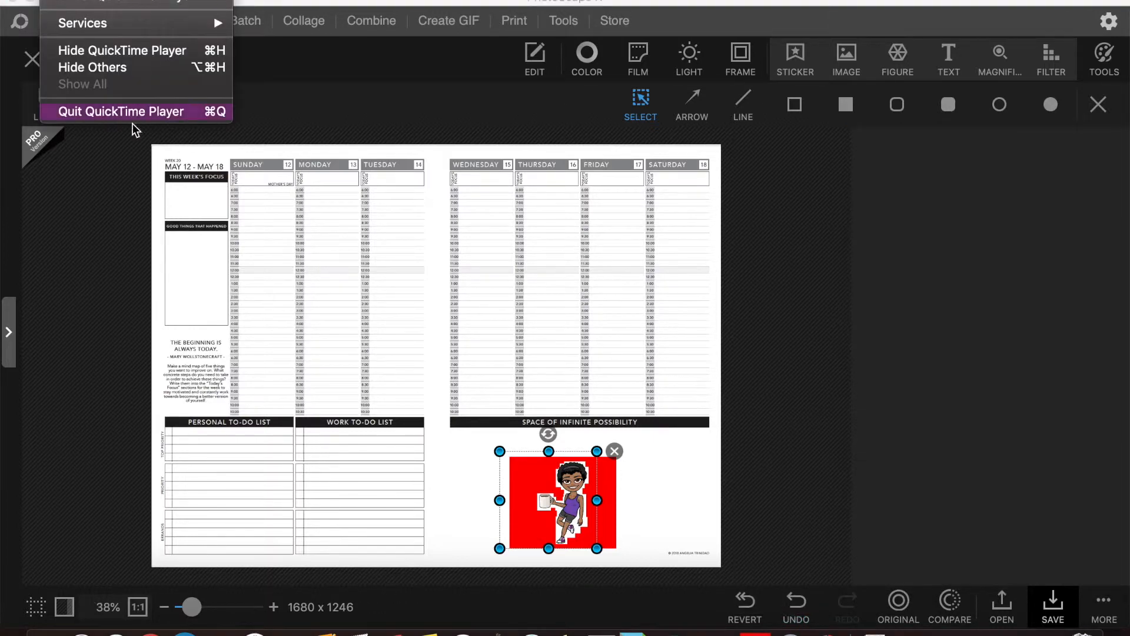
left_click(136, 112)
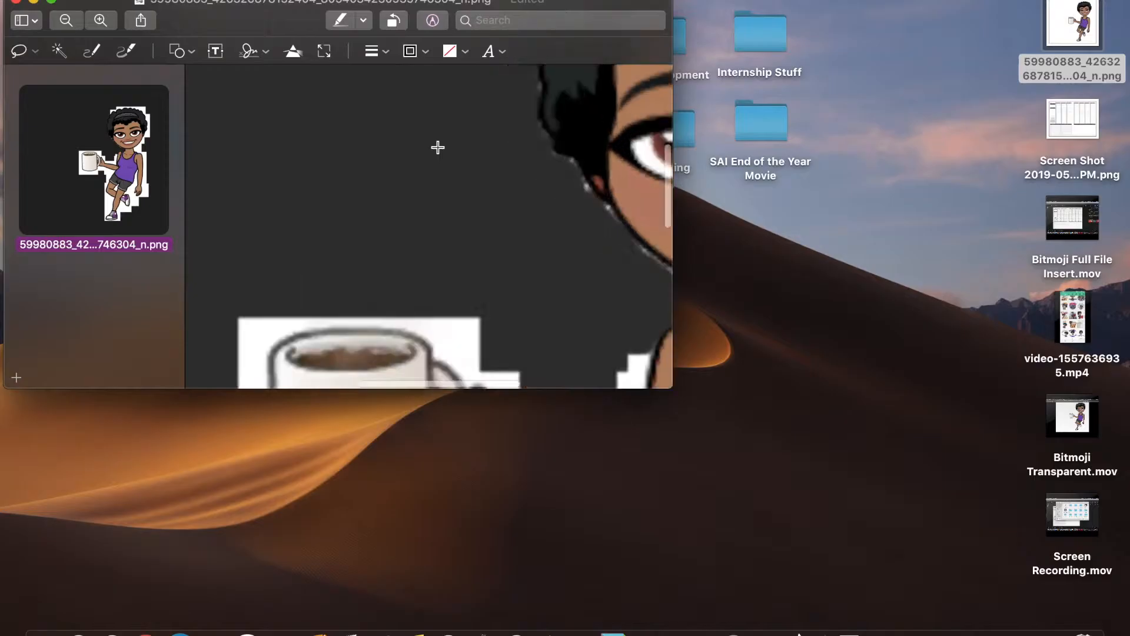
scroll(438, 147, "up", 6)
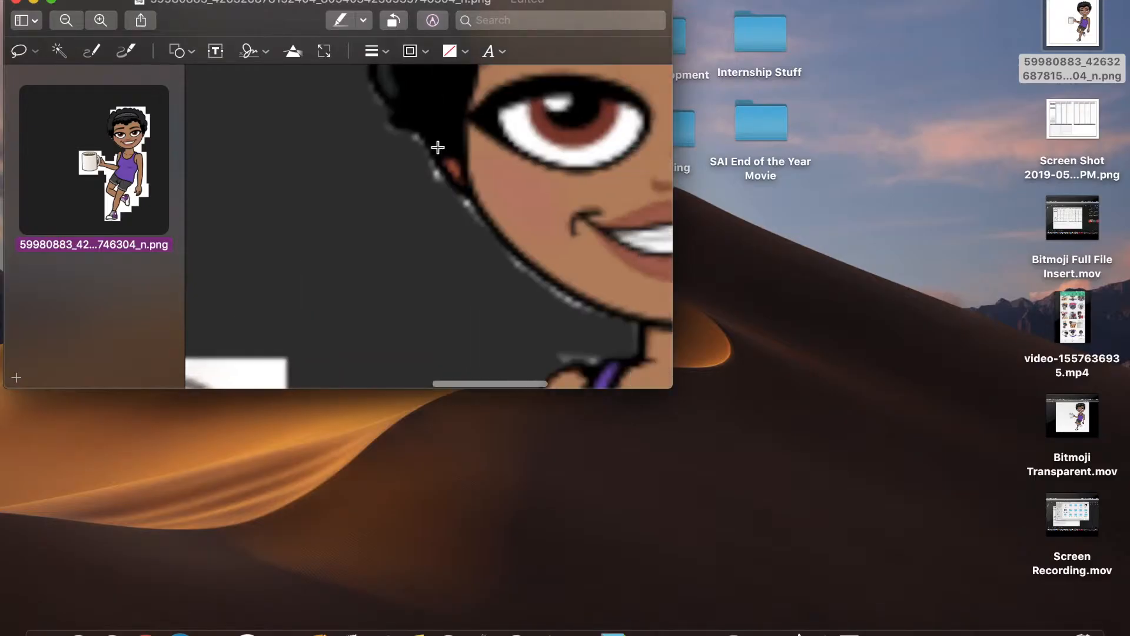
- Erase the grey fringe pixels along the hair's outer edge
left_click_drag(407, 212, 467, 282)
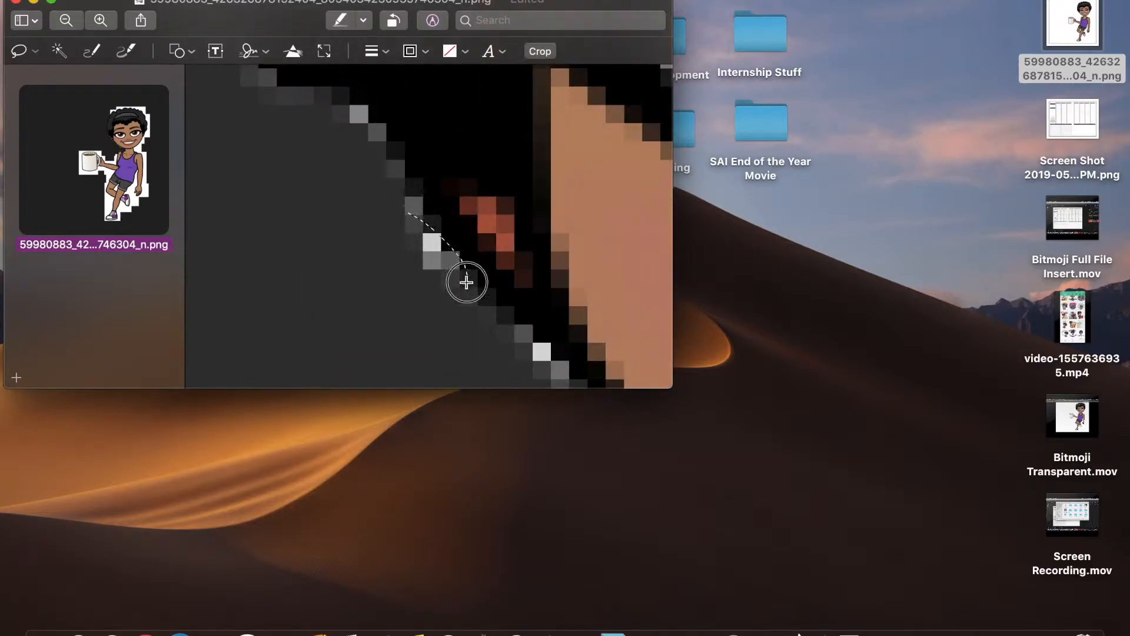
left_click(352, 218)
left_click_drag(372, 120, 343, 187)
key("Delete")
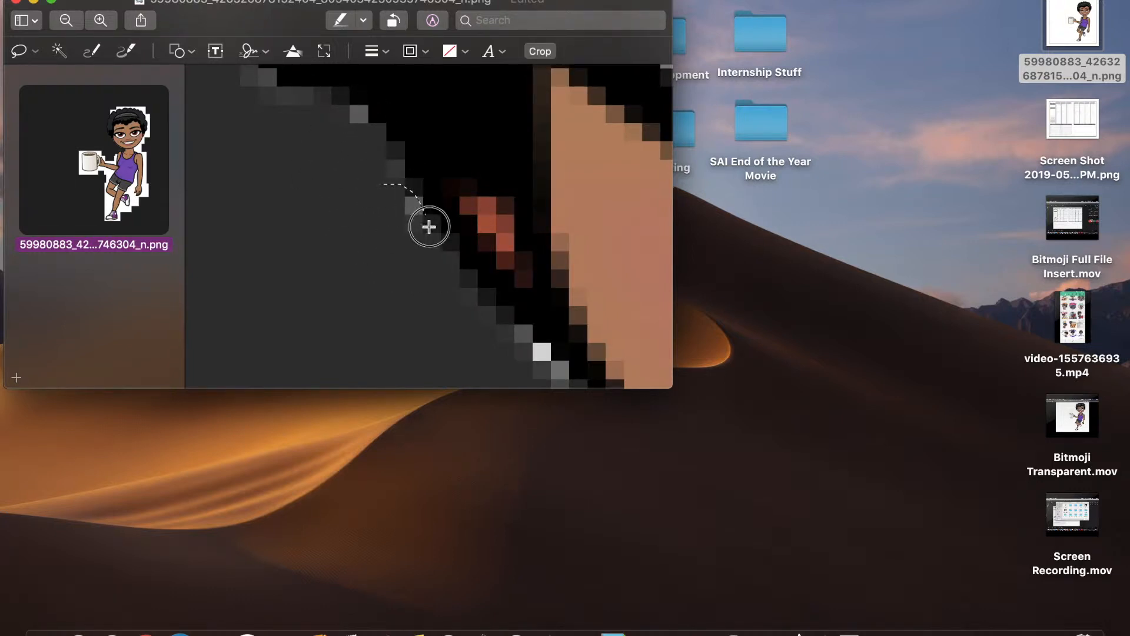
key("Delete")
scroll(337, 235, "up", 4)
scroll(337, 235, "left", 4)
mouse_move(411, 133)
left_mouse_down()
mouse_move(441, 138)
mouse_move(427, 222)
left_mouse_up()
key("Delete")
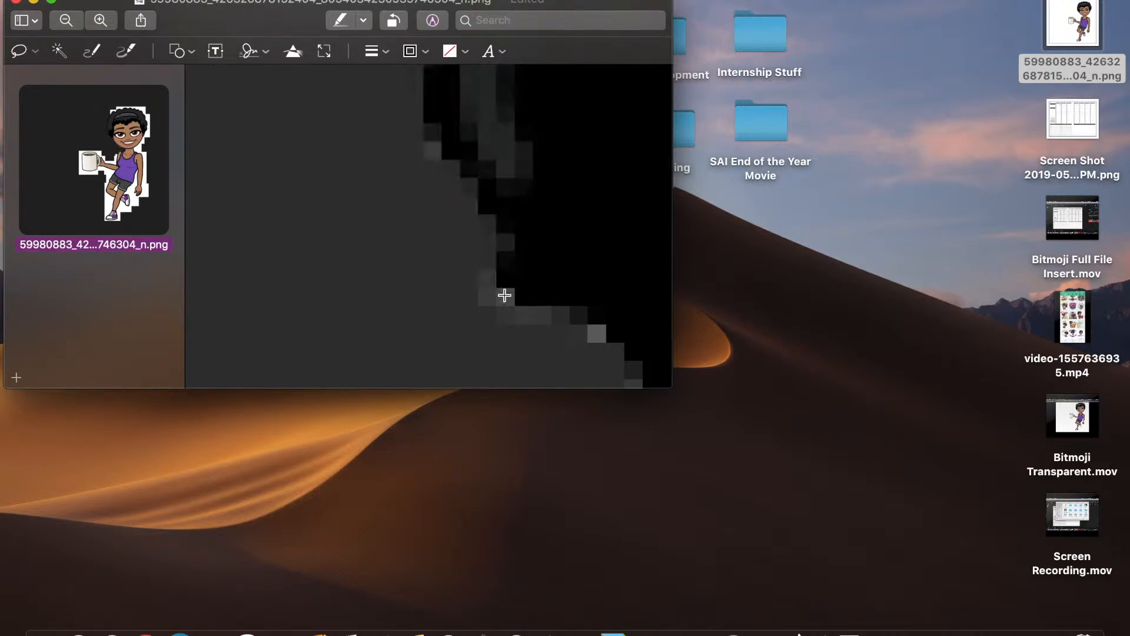
- Erase leftover grey and dark edge pixels, undoing the diagonal-edge deletion
left_click_drag(564, 354, 424, 298)
key("Delete")
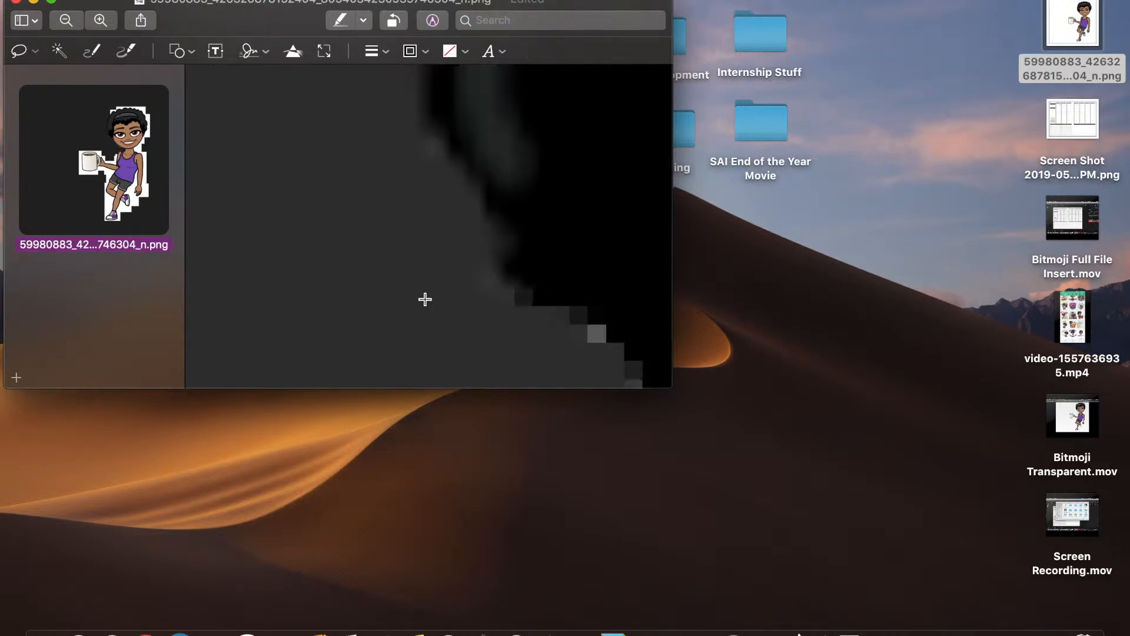
scroll(424, 298, "down", 4)
scroll(424, 298, "right", 4)
mouse_move(476, 147)
left_mouse_down()
mouse_move(573, 273)
mouse_move(424, 202)
left_mouse_up()
key("Delete")
scroll(424, 202, "down", 3)
scroll(425, 205, "up", 5)
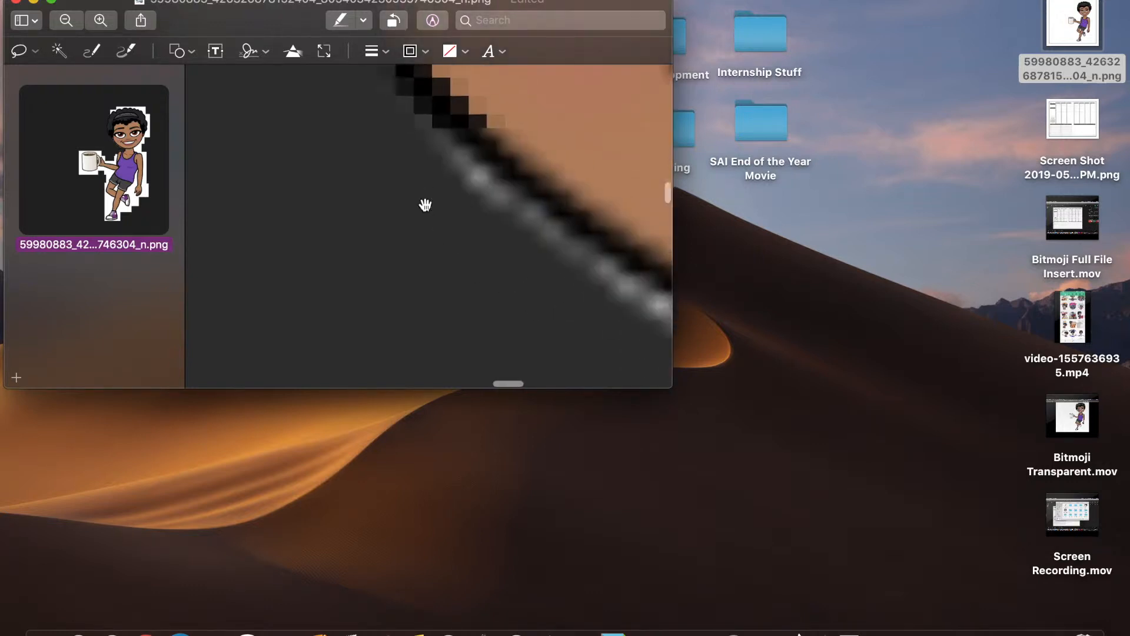
mouse_move(413, 169)
left_mouse_down()
mouse_move(575, 235)
mouse_move(654, 345)
mouse_move(342, 177)
left_mouse_up()
key("Delete")
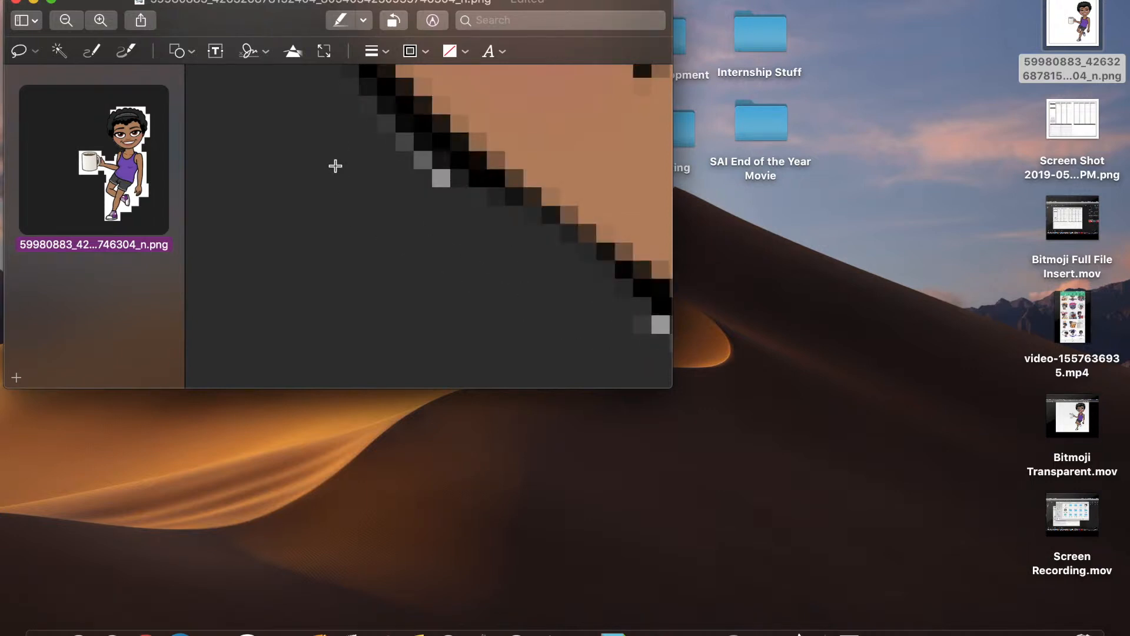
key("super+z")
- Erase more grey fringe pixels around the hair edge
scroll(317, 132, "up", 1)
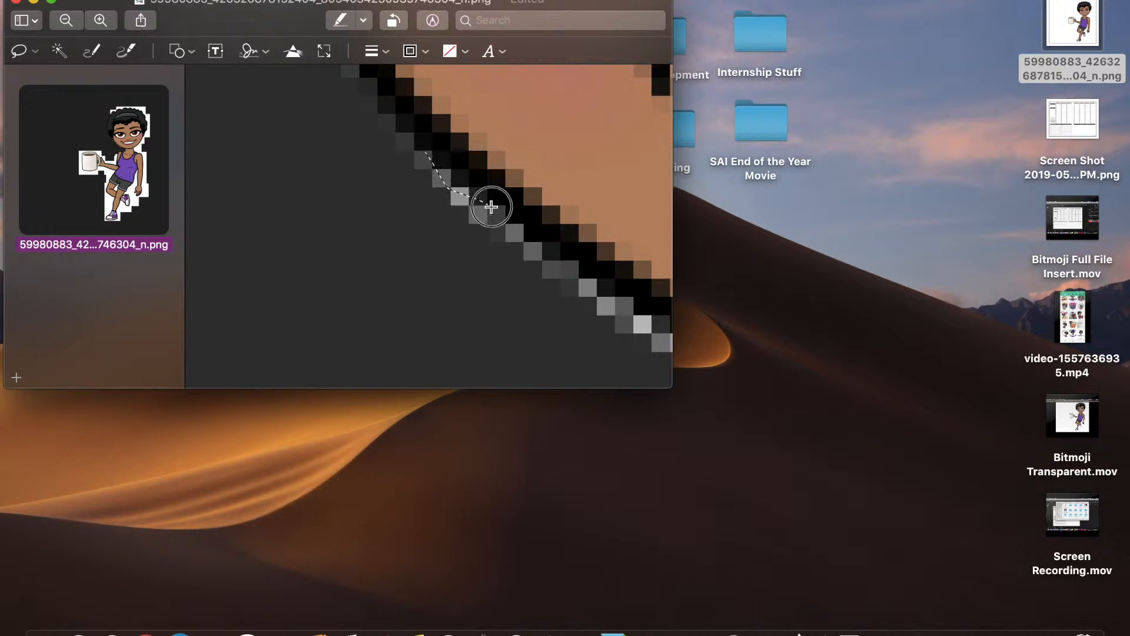
mouse_move(572, 265)
left_mouse_down()
mouse_move(657, 348)
mouse_move(406, 231)
mouse_move(387, 200)
left_mouse_up()
key("Delete")
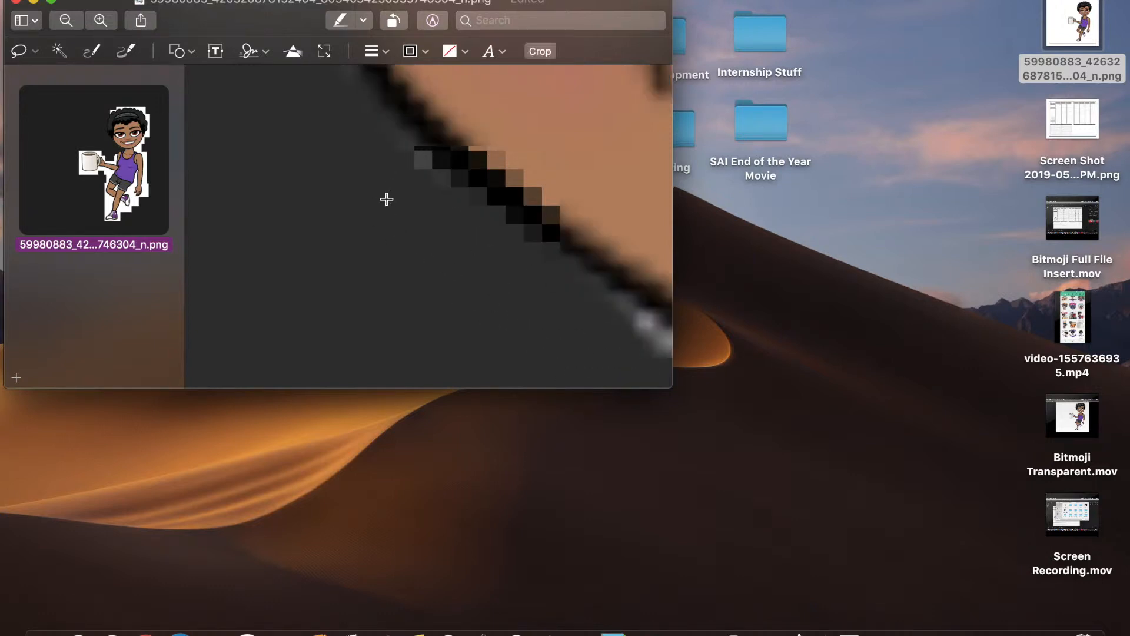
scroll(387, 200, "down", 3)
scroll(387, 199, "right", 3)
scroll(387, 199, "right", 5)
scroll(387, 200, "down", 1)
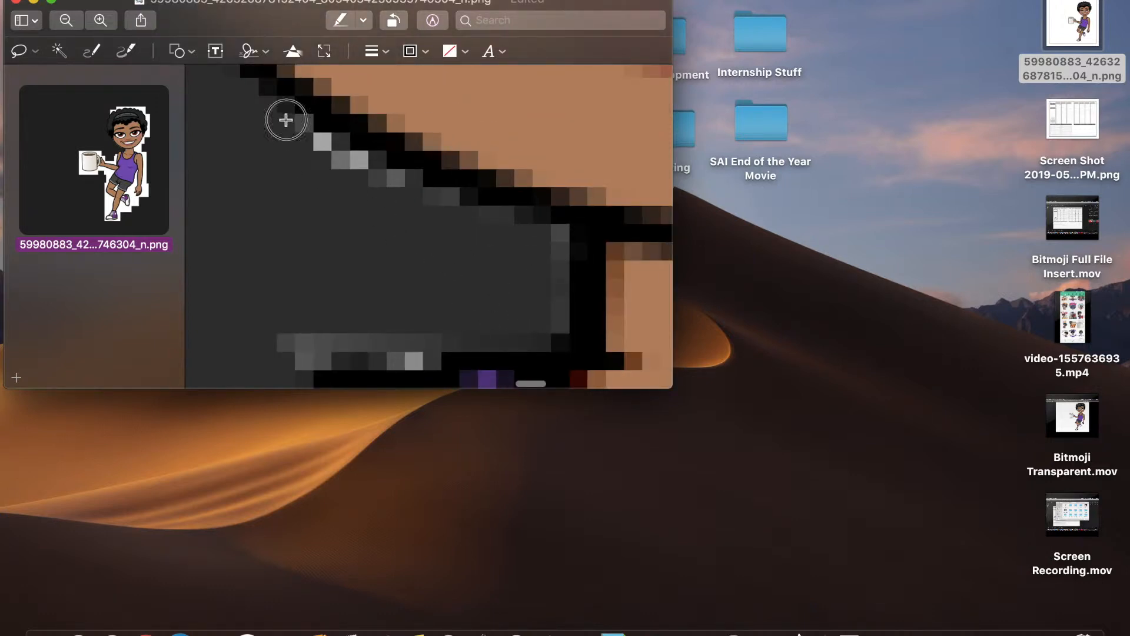
mouse_move(349, 138)
left_mouse_down()
mouse_move(443, 212)
mouse_move(222, 134)
mouse_move(235, 118)
left_mouse_up()
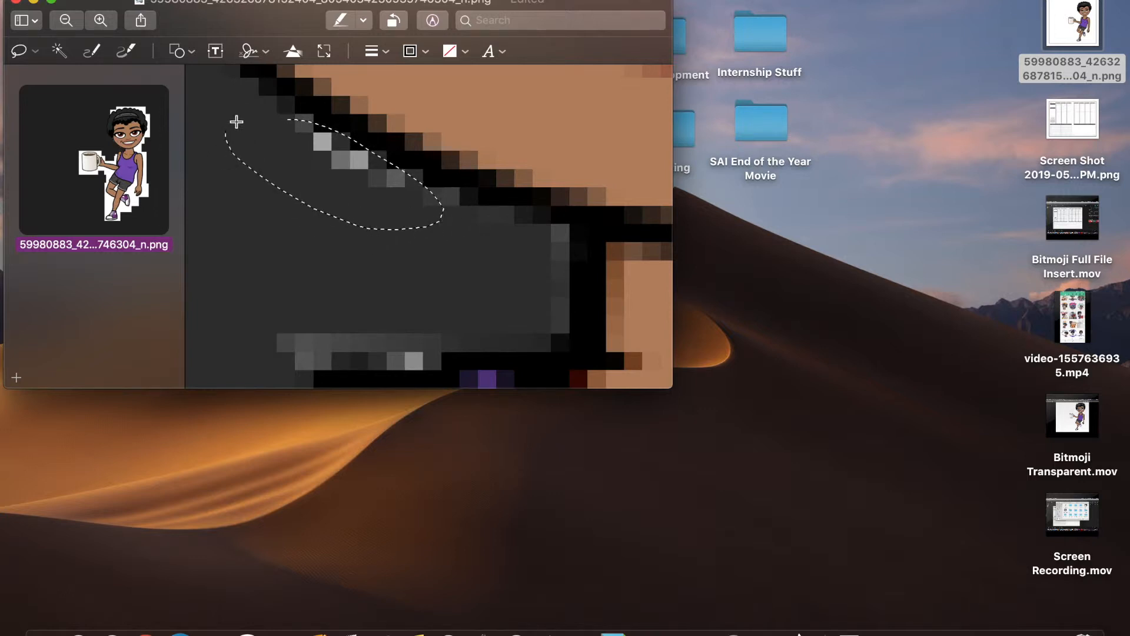
key("Delete")
- Select the grey pixels above the hair
scroll(236, 121, "left", 3)
scroll(237, 121, "down", 5)
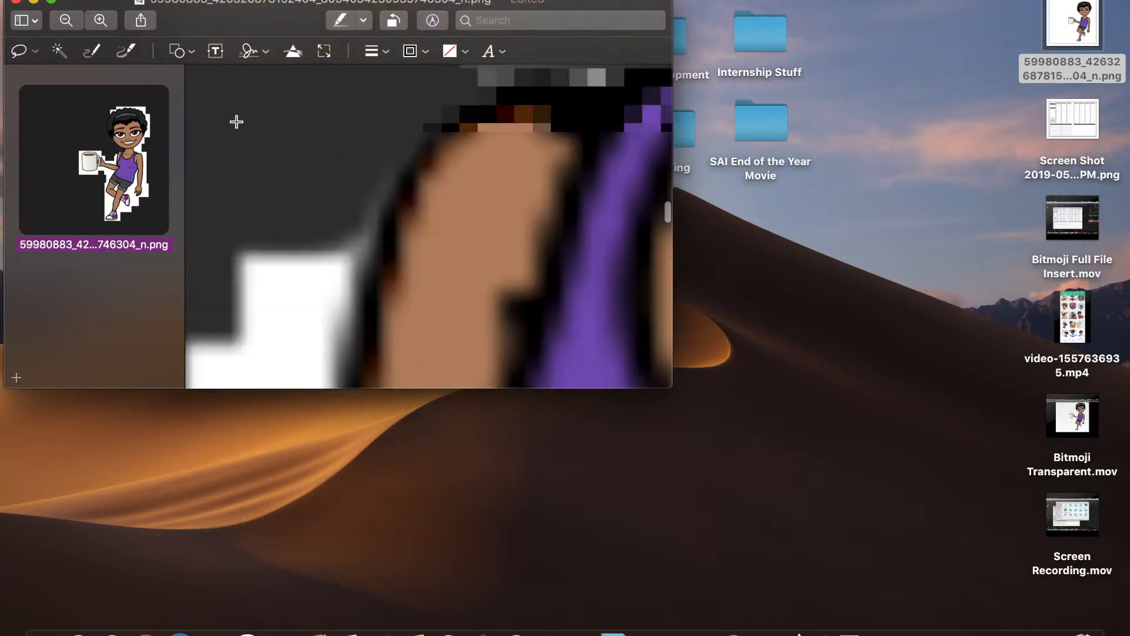
scroll(237, 121, "right", 1)
mouse_move(547, 111)
left_mouse_down()
mouse_move(560, 129)
mouse_move(444, 147)
mouse_move(371, 110)
left_mouse_up()
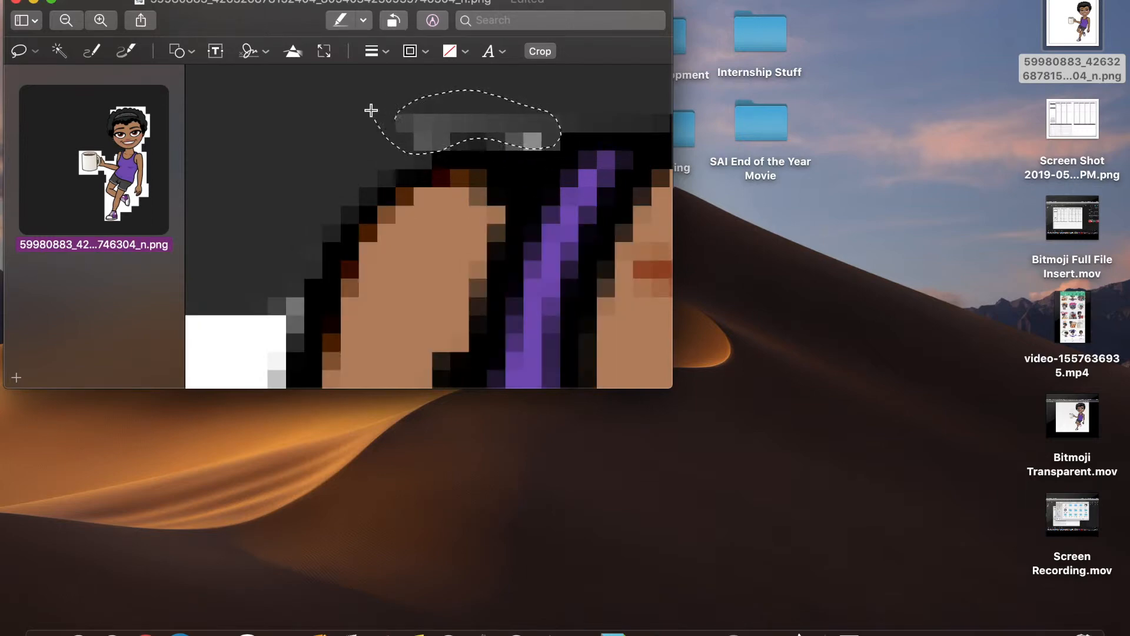
scroll(371, 110, "down", 10)
scroll(371, 110, "left", 5)
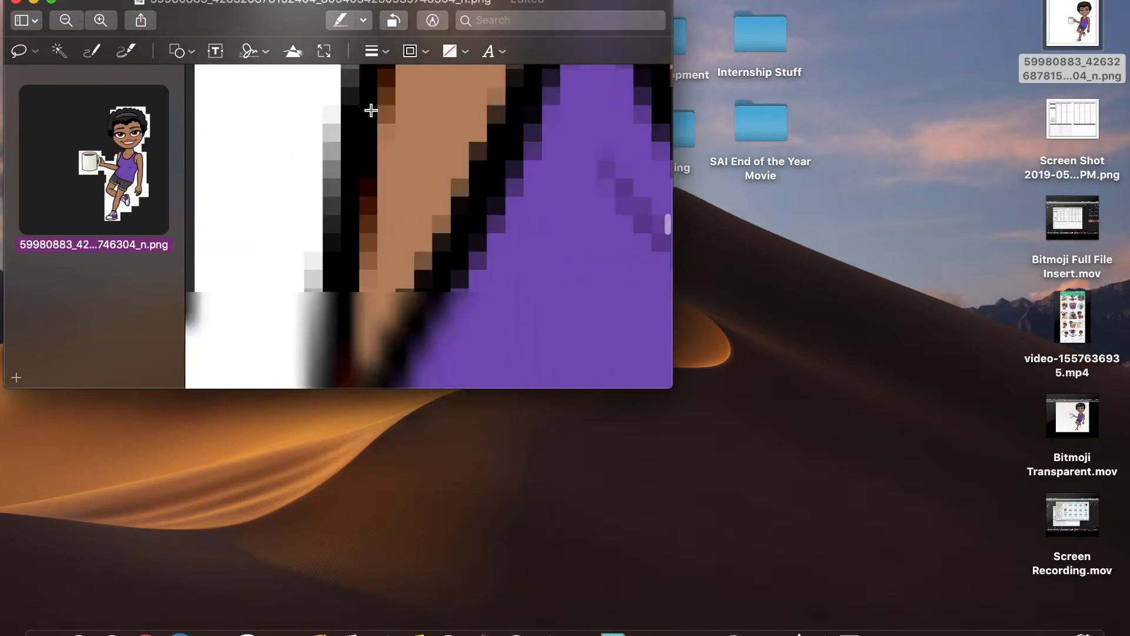
scroll(371, 111, "up", 5)
scroll(371, 111, "left", 3)
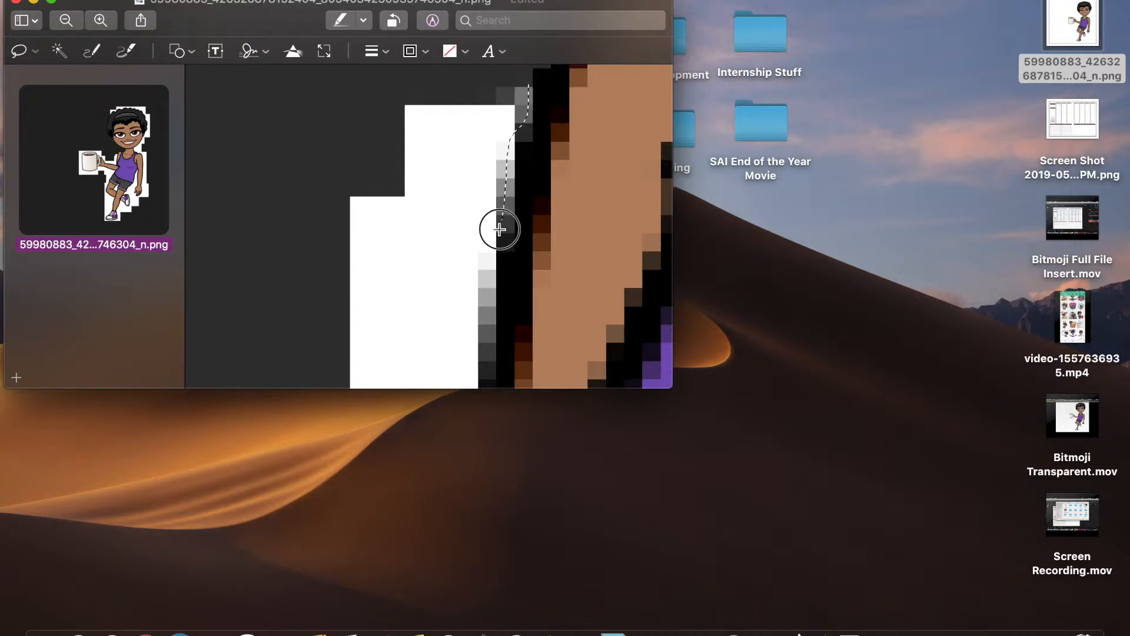
- Delete the white background, remaining strip and corner patch beside the arm
mouse_move(486, 292)
left_mouse_down()
mouse_move(412, 282)
mouse_move(288, 212)
mouse_move(285, 132)
left_mouse_up()
key("Delete")
scroll(285, 134, "down", 5)
scroll(285, 134, "right", 1)
scroll(452, 147, "up", 2)
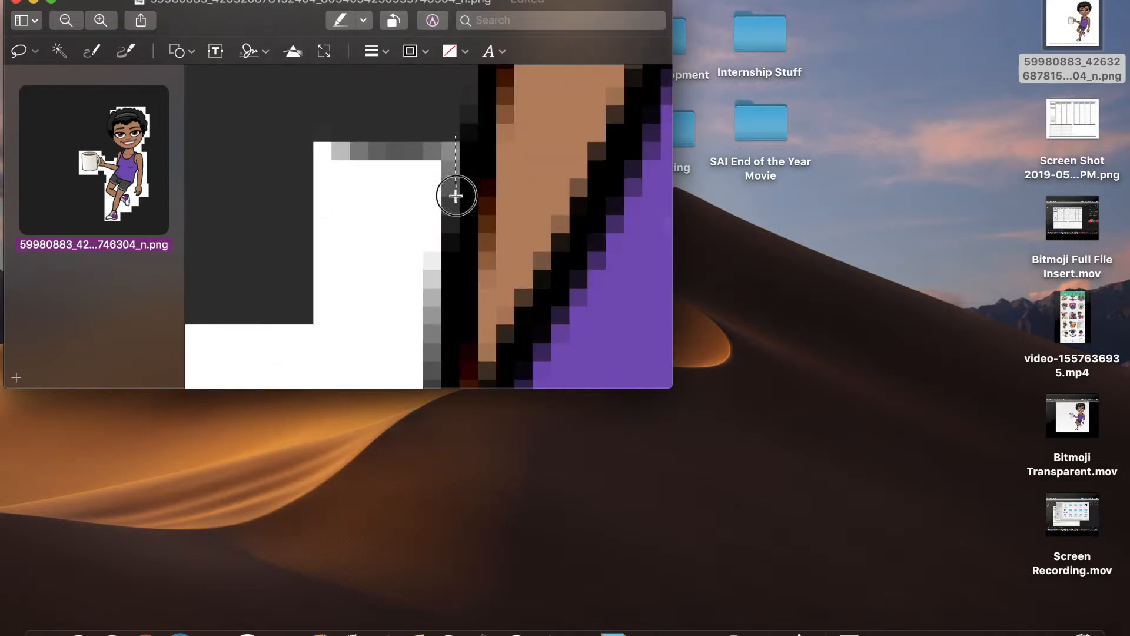
mouse_move(433, 339)
left_mouse_down()
mouse_move(230, 336)
mouse_move(250, 313)
left_mouse_up()
key("Delete")
left_click_drag(246, 123, 289, 119)
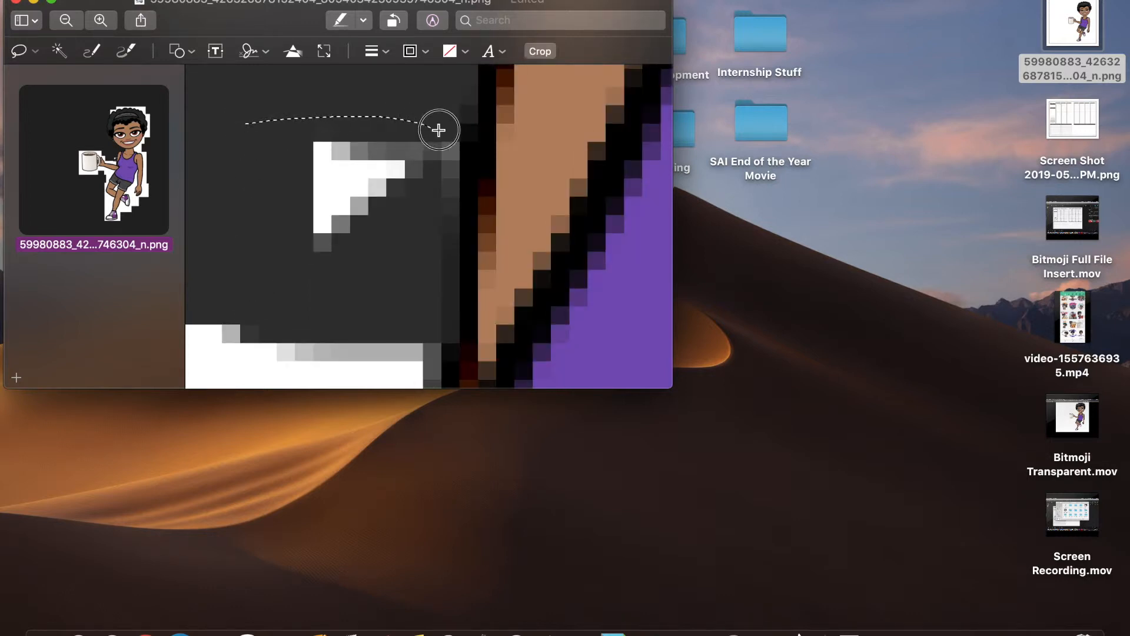
mouse_move(458, 191)
left_mouse_down()
mouse_move(328, 285)
mouse_move(180, 141)
left_mouse_up()
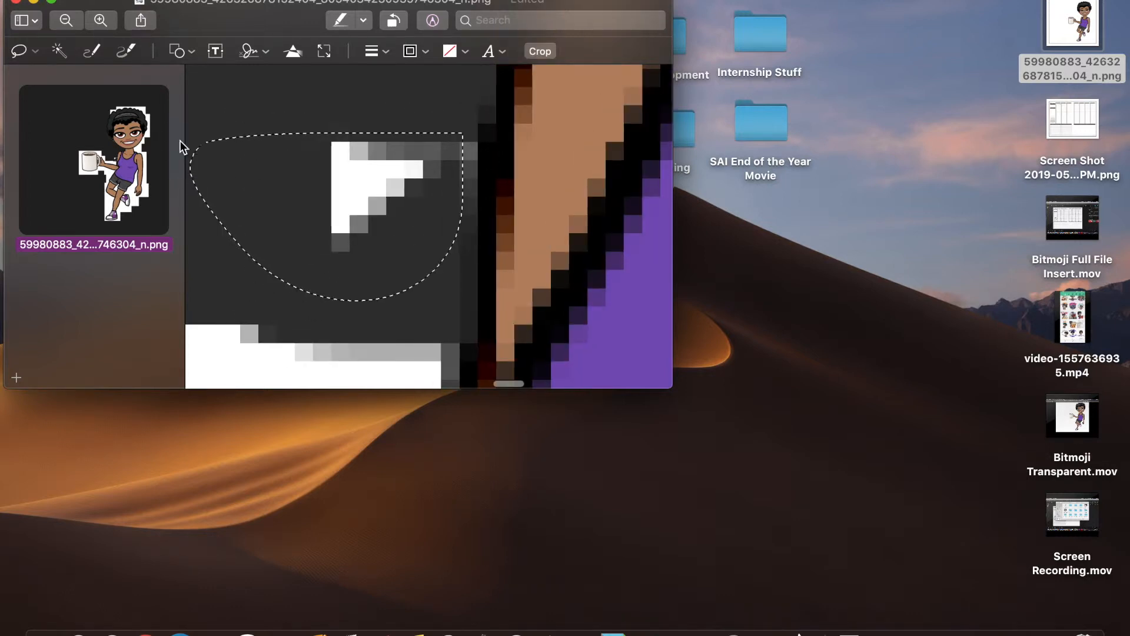
key("Delete")
- Erase the white area along the shape's bottom edge and beside the hand
scroll(390, 319, "down", 5)
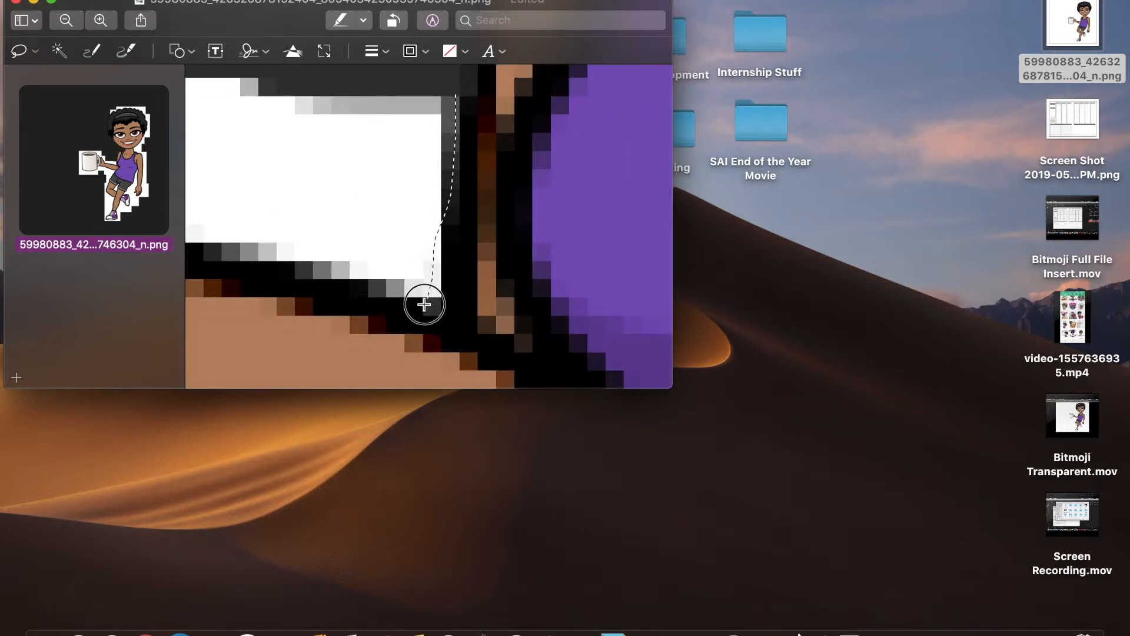
mouse_move(379, 289)
left_mouse_down()
mouse_move(311, 278)
mouse_move(295, 255)
mouse_move(270, 263)
mouse_move(273, 151)
mouse_move(297, 73)
mouse_move(318, 70)
left_mouse_up()
key("Delete")
scroll(321, 74, "left", 2)
scroll(321, 74, "left", 5)
scroll(471, 254, "right", 2)
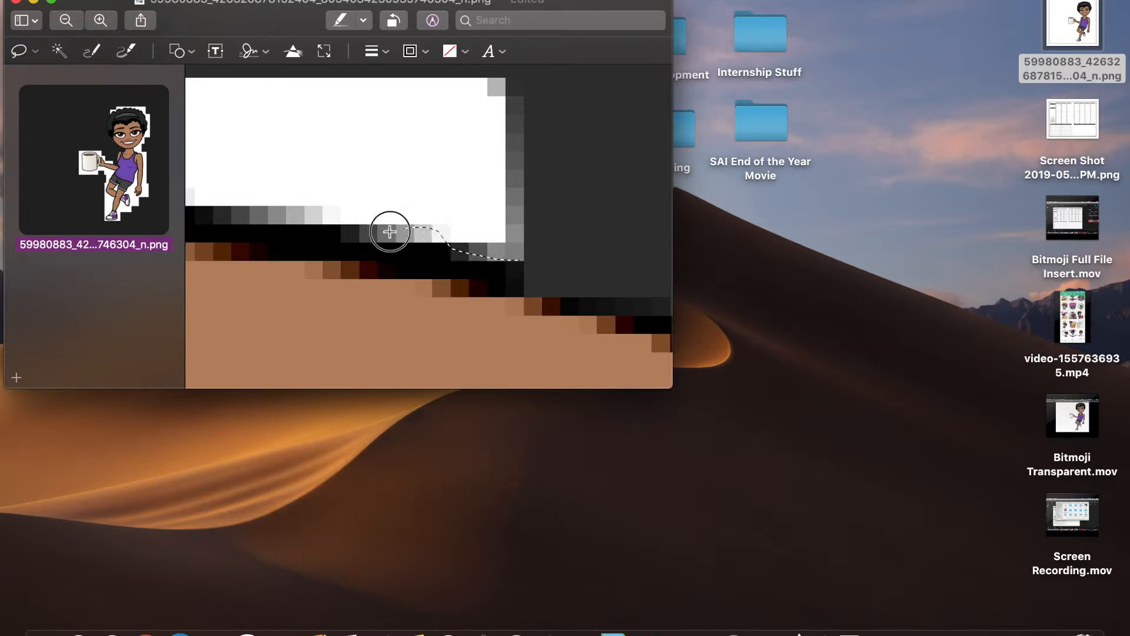
mouse_move(258, 203)
left_mouse_down()
mouse_move(283, 76)
mouse_move(538, 72)
left_mouse_up()
key("Delete")
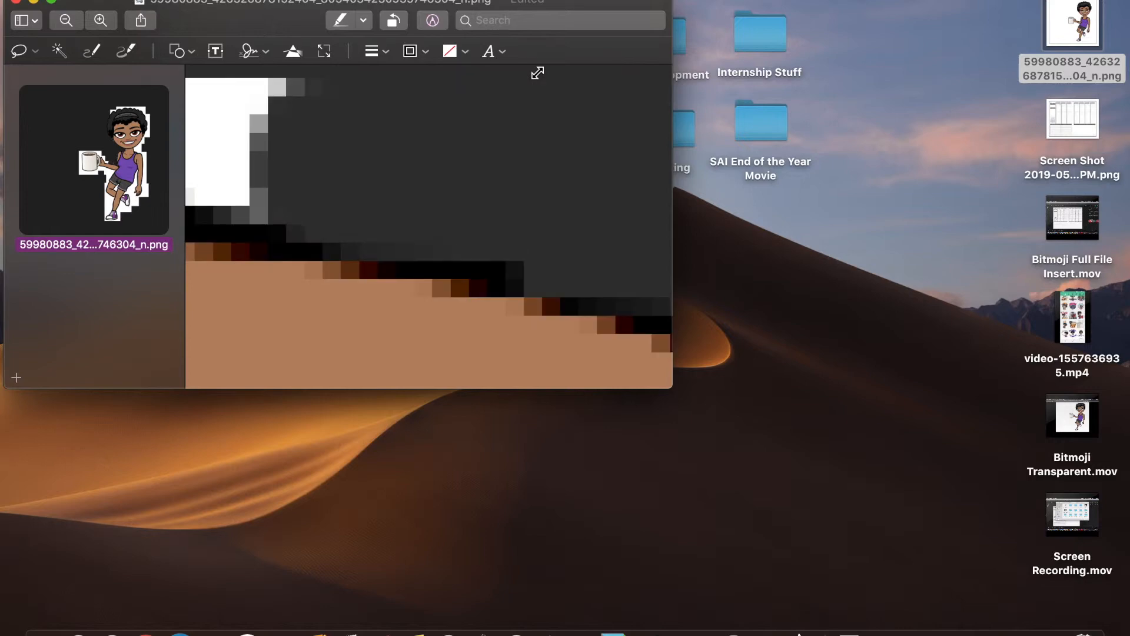
scroll(472, 88, "left", 5)
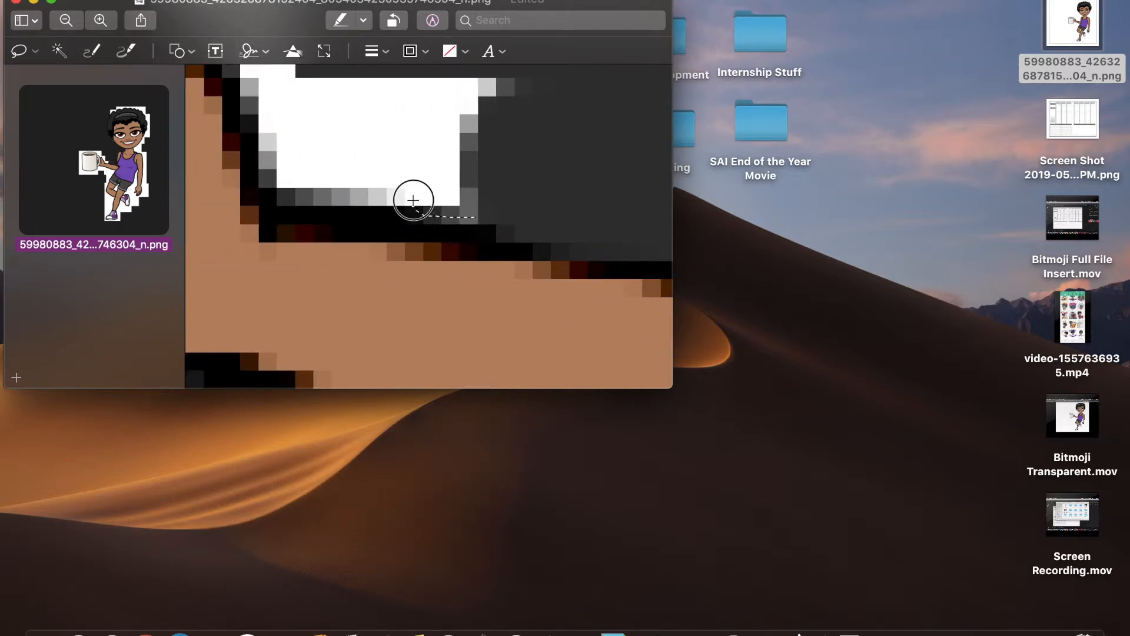
- Delete the white background above the hand
mouse_move(262, 130)
left_mouse_down()
mouse_move(253, 76)
mouse_move(335, 51)
mouse_move(523, 149)
mouse_move(570, 279)
mouse_move(542, 340)
left_mouse_up()
key("Delete")
scroll(542, 340, "left", 6)
scroll(542, 340, "up", 2)
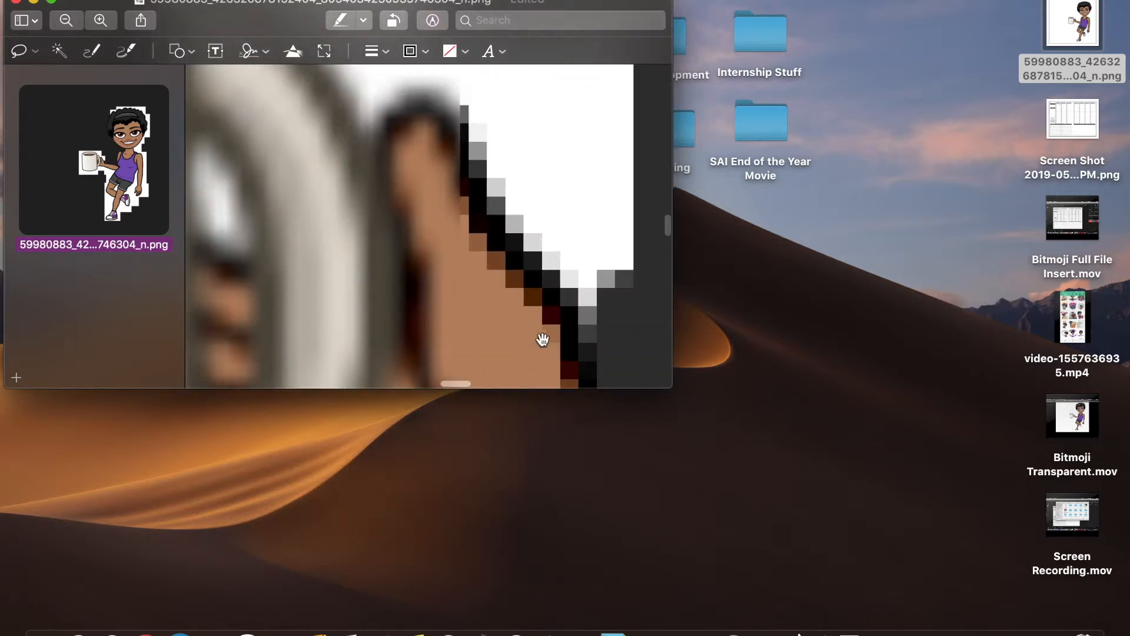
scroll(543, 340, "right", 4)
scroll(542, 340, "up", 2)
scroll(542, 340, "left", 2)
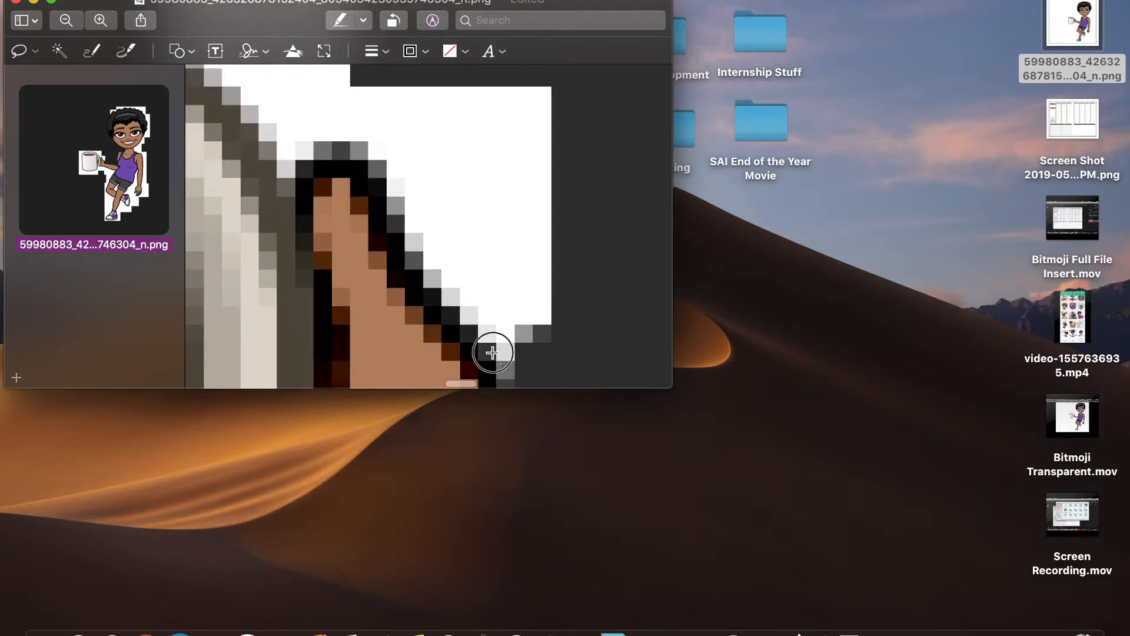
- Erase the white areas beside and above the fingers
mouse_move(415, 263)
left_mouse_down()
mouse_move(391, 210)
mouse_move(391, 159)
mouse_move(679, 154)
mouse_move(538, 315)
left_mouse_up()
key("Delete")
scroll(537, 316, "left", 8)
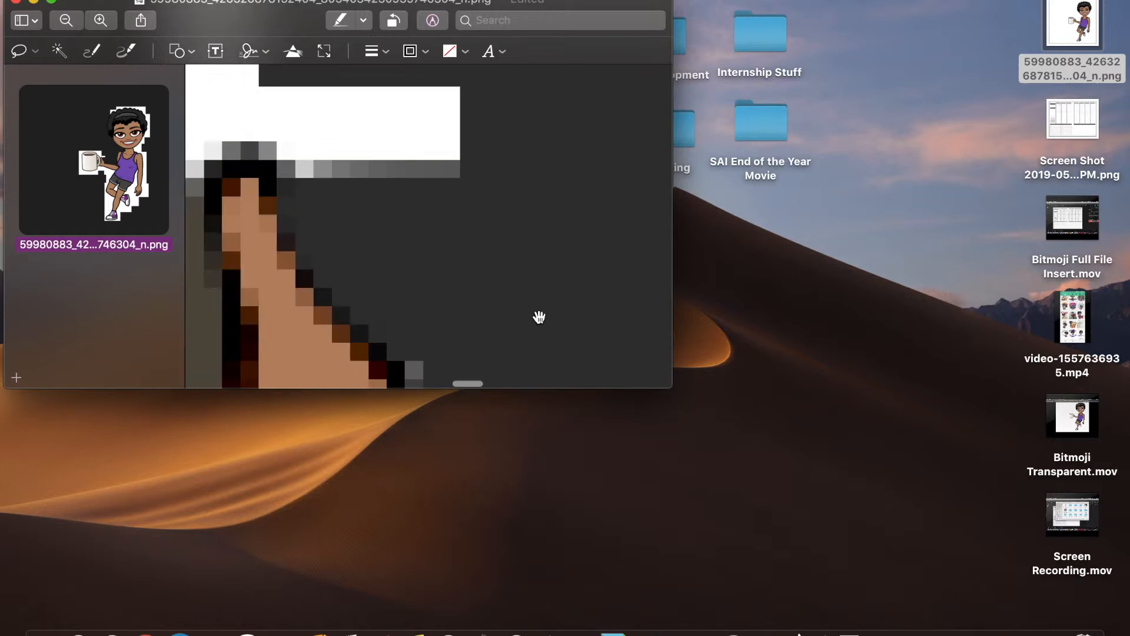
scroll(540, 317, "left", 2)
scroll(539, 317, "down", 1)
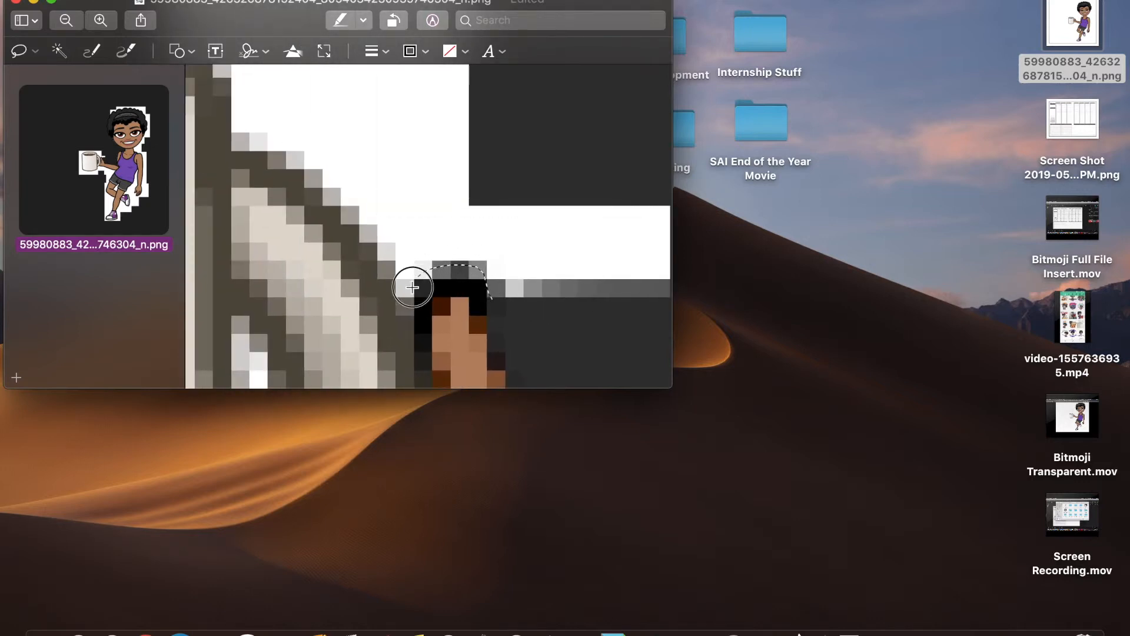
mouse_move(393, 291)
left_mouse_down()
mouse_move(361, 215)
mouse_move(571, 91)
mouse_move(674, 118)
mouse_move(663, 182)
mouse_move(449, 351)
left_mouse_up()
key("Delete")
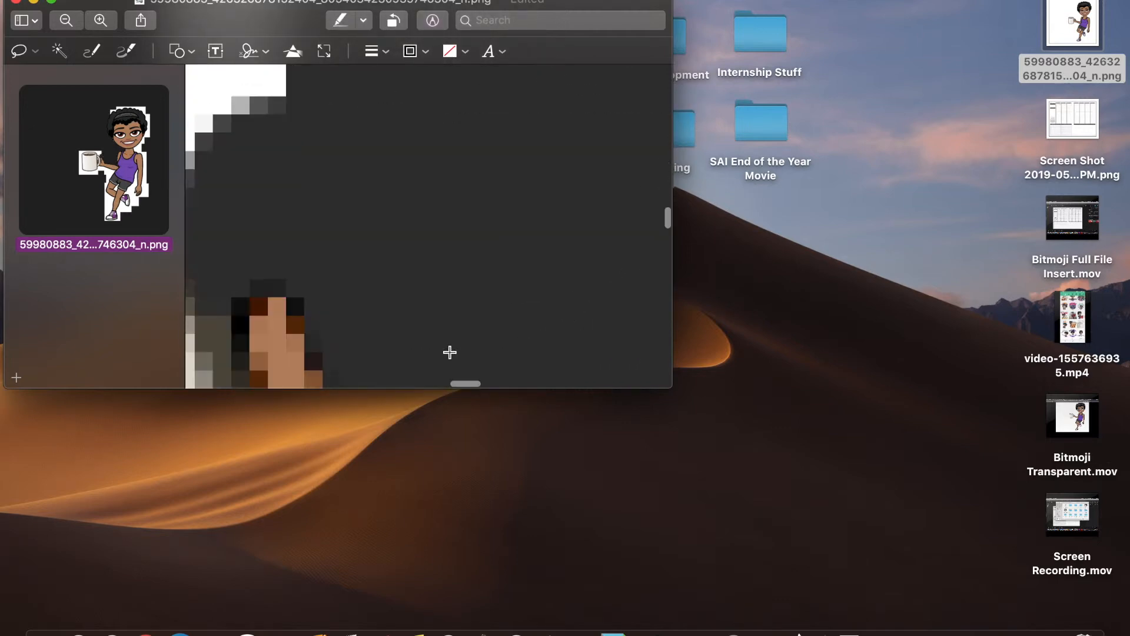
scroll(450, 352, "left", 8)
scroll(449, 352, "up", 6)
scroll(448, 351, "left", 6)
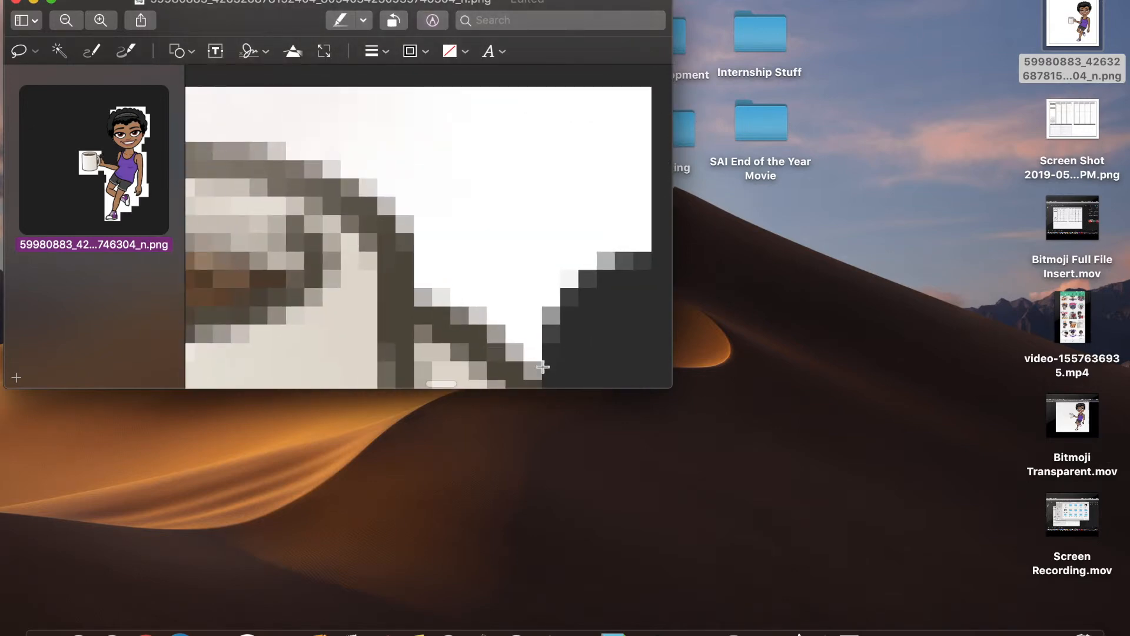
- Delete the white area along the mug's edge and another nearby white patch
left_click(548, 375)
scroll(361, 252, "left", 6)
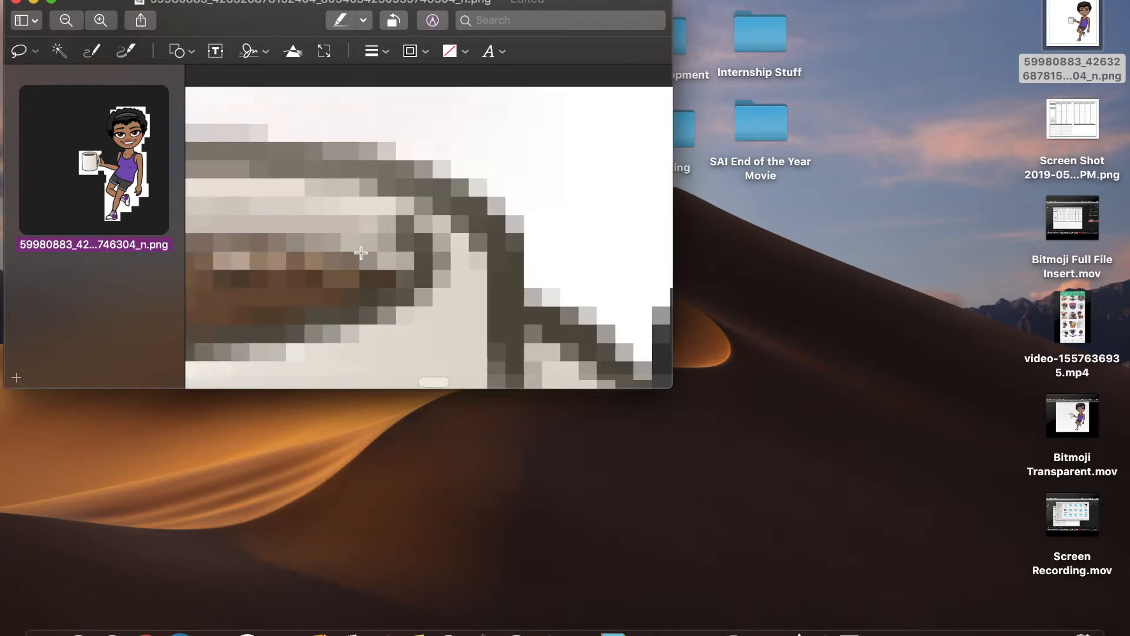
scroll(361, 252, "right", 2)
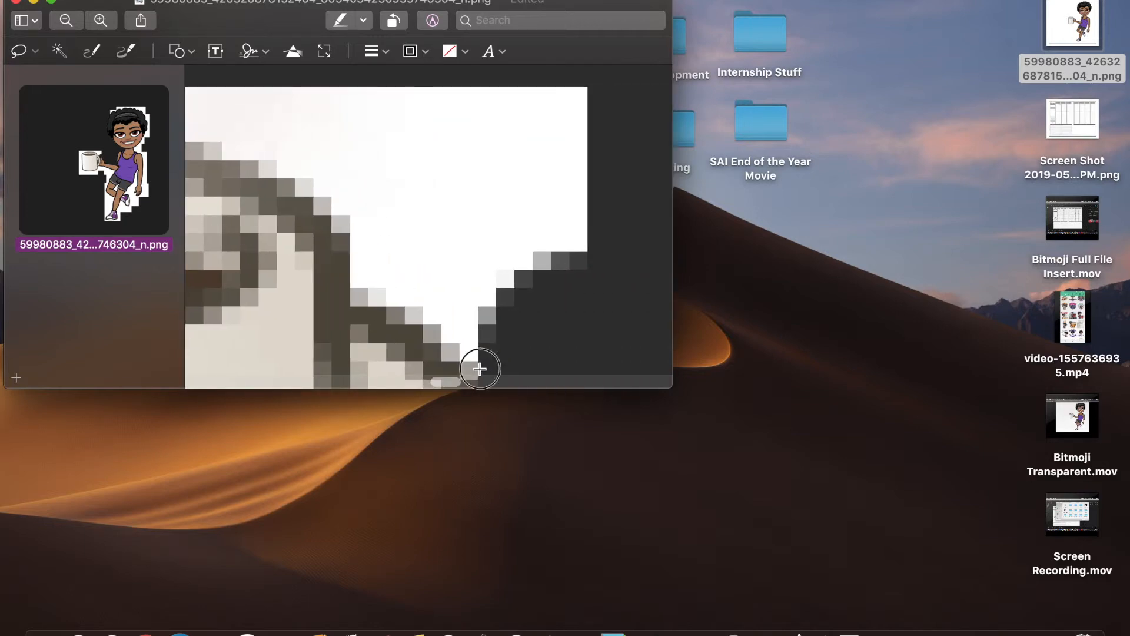
left_click_drag(480, 369, 451, 345)
left_click_drag(365, 298, 356, 184)
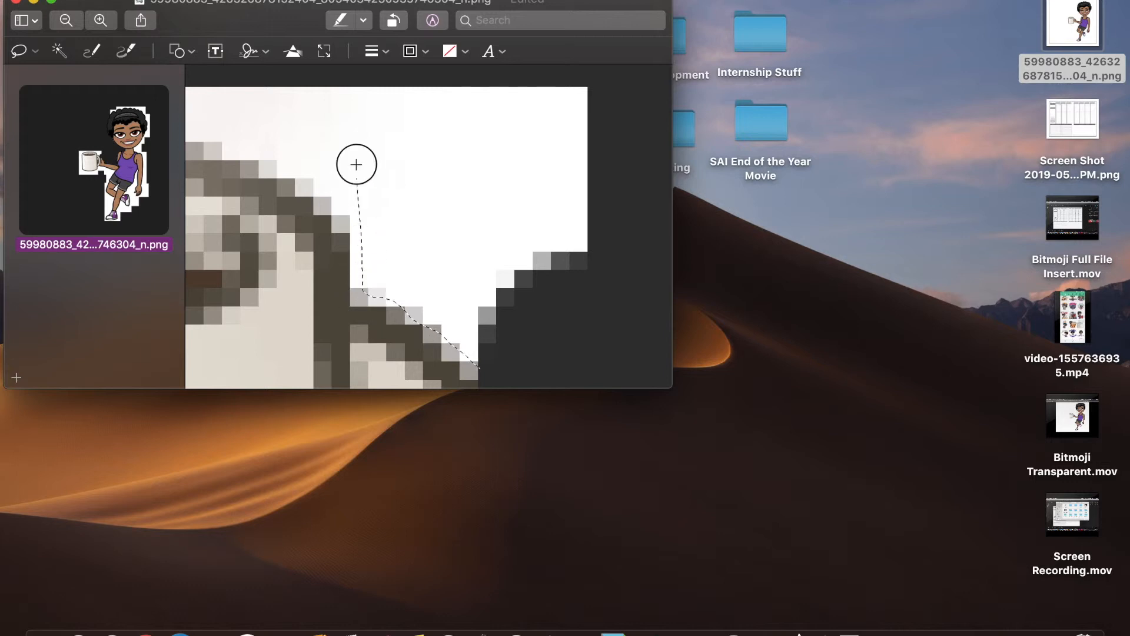
left_click_drag(488, 136, 618, 144)
key("Delete")
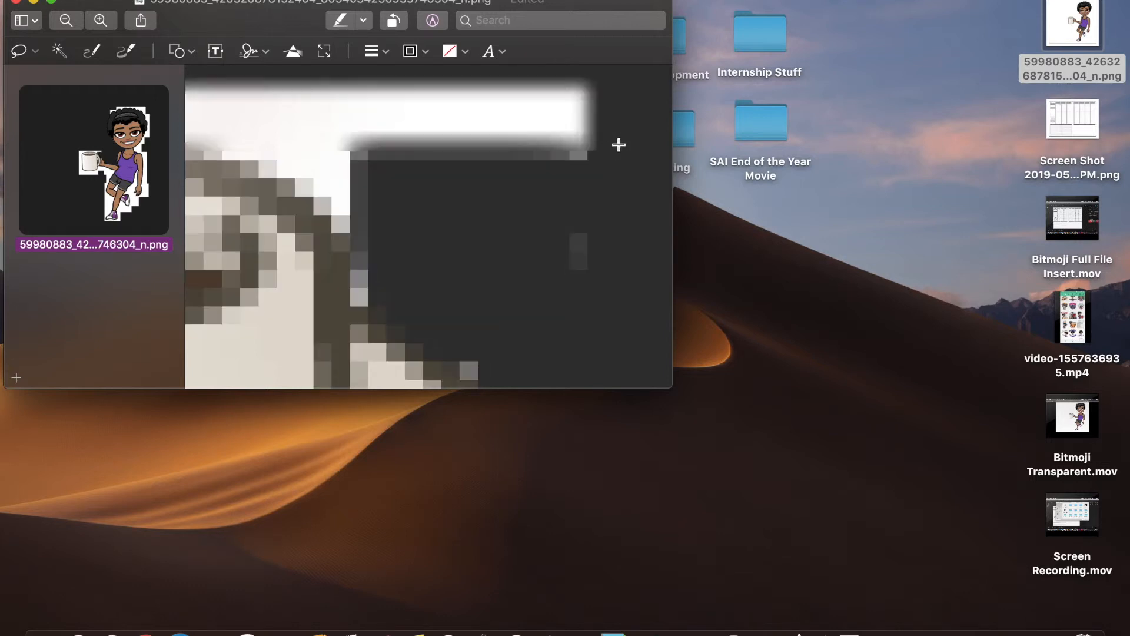
scroll(619, 145, "up", 2)
mouse_move(462, 129)
left_mouse_down()
mouse_move(494, 106)
mouse_move(644, 291)
mouse_move(457, 273)
mouse_move(411, 124)
mouse_move(543, 96)
mouse_move(619, 204)
mouse_move(427, 208)
left_mouse_up()
key("Delete")
key("Delete")
- Erase the white strips above the mug rim and along its top
scroll(426, 208, "left", 5)
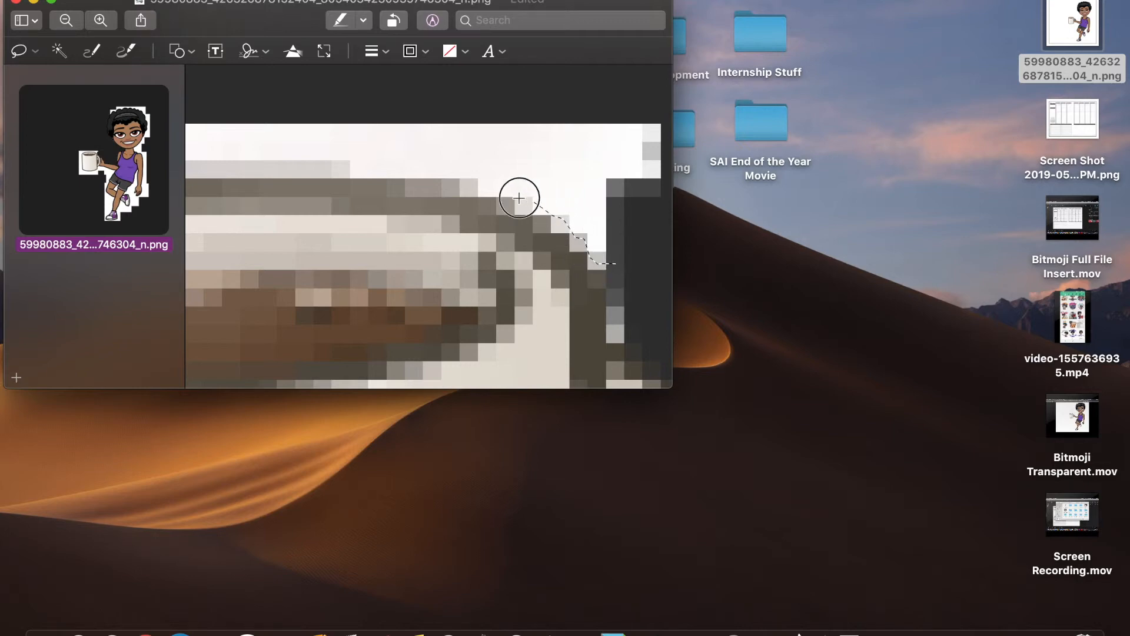
mouse_move(446, 181)
left_mouse_down()
mouse_move(446, 90)
mouse_move(633, 89)
mouse_move(671, 177)
mouse_move(497, 282)
mouse_move(434, 285)
left_mouse_up()
key("Delete")
scroll(434, 281, "left", 10)
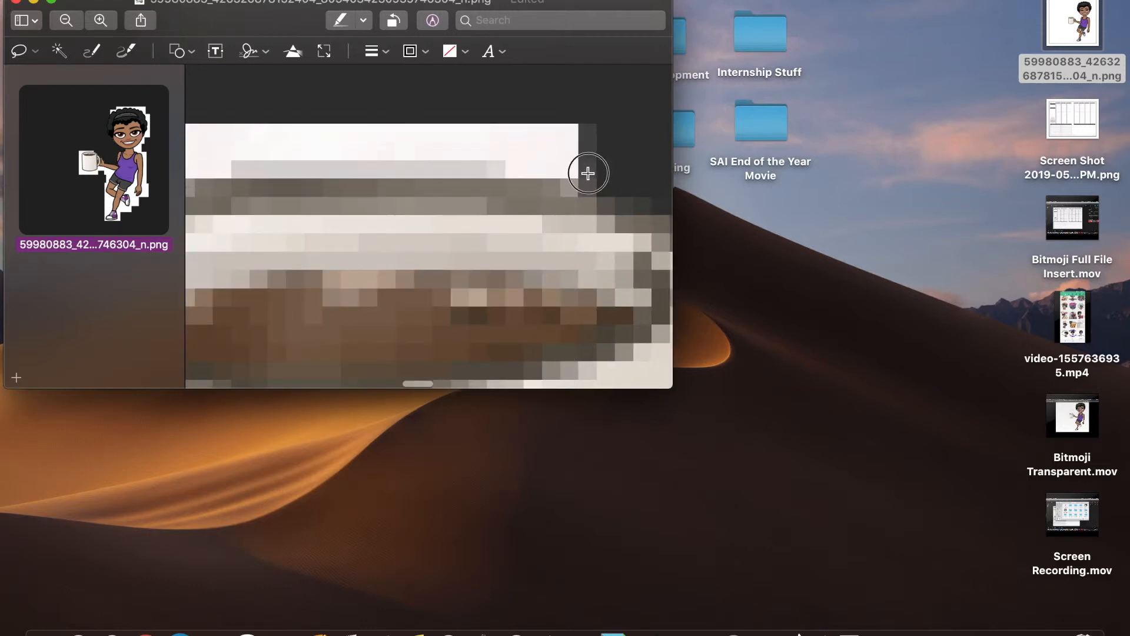
mouse_move(409, 159)
left_mouse_down()
mouse_move(492, 71)
mouse_move(631, 121)
mouse_move(632, 173)
left_mouse_up()
key("Delete")
- Delete the white area above the mug and the corner by its handle
scroll(632, 171, "left", 10)
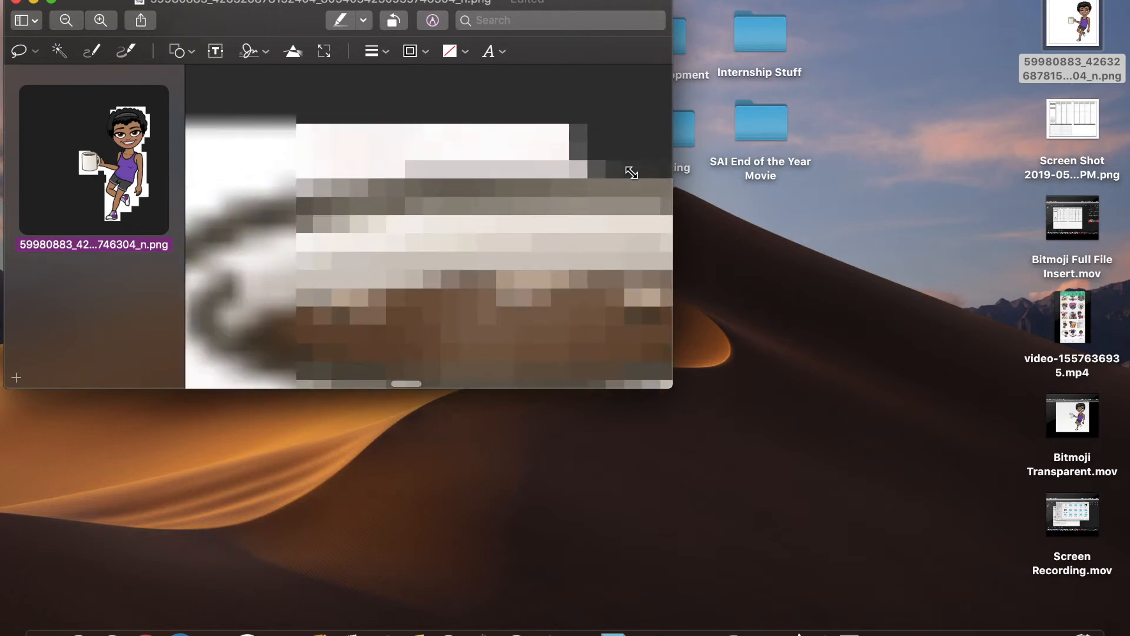
mouse_move(426, 127)
left_mouse_down()
mouse_move(609, 63)
mouse_move(652, 135)
left_mouse_up()
key("Delete")
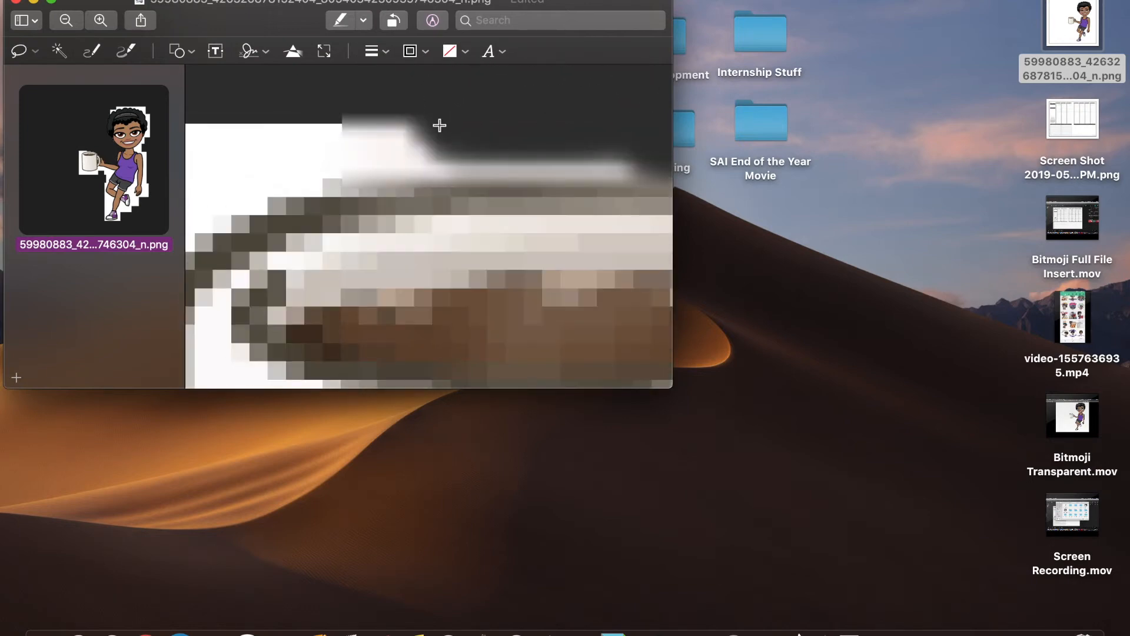
scroll(399, 121, "left", 5)
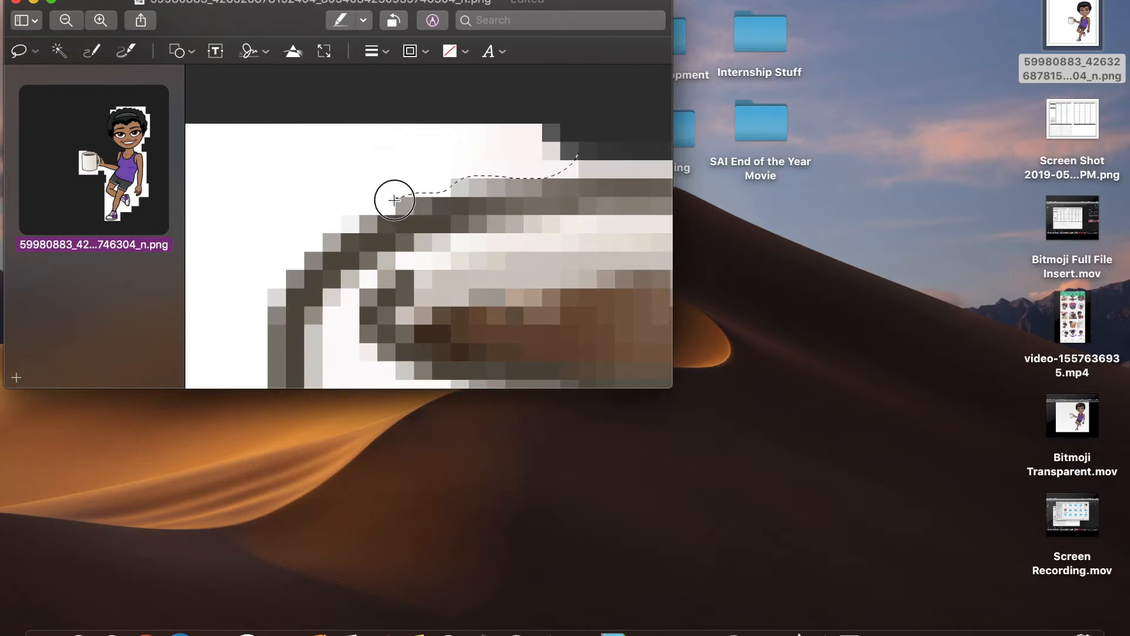
mouse_move(394, 201)
left_mouse_down()
mouse_move(424, 86)
mouse_move(600, 99)
mouse_move(606, 115)
left_mouse_up()
key("Delete")
scroll(607, 114, "left", 5)
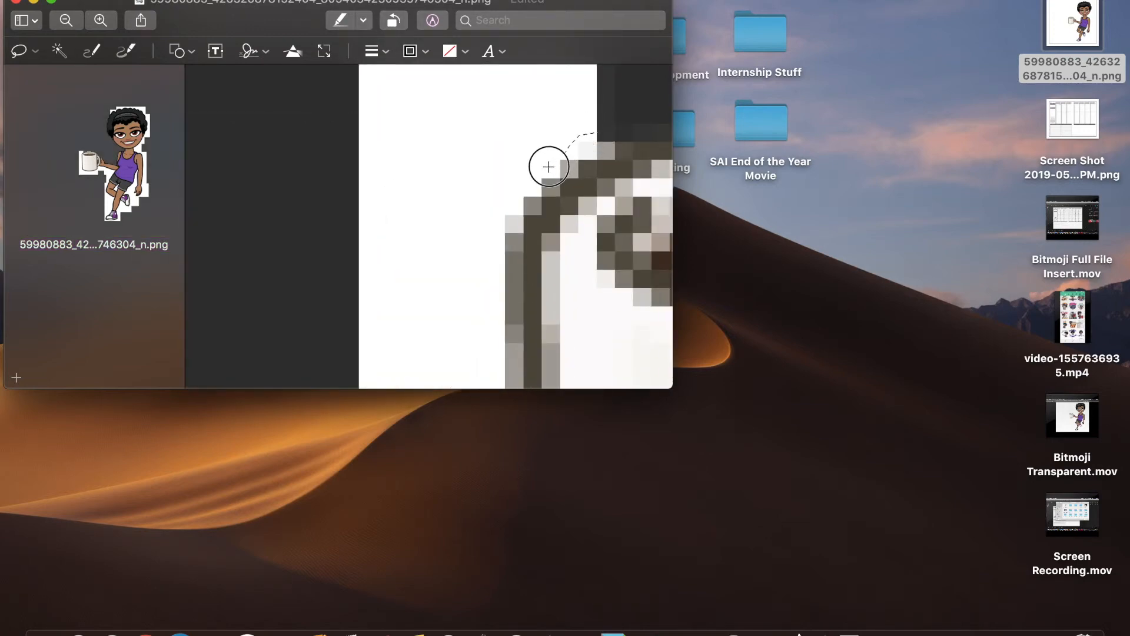
- Erase the white background patches to the left of the mug
left_click_drag(519, 208, 595, 131)
key("Delete")
scroll(623, 322, "down", 3)
mouse_move(479, 68)
left_mouse_down()
mouse_move(377, 396)
mouse_move(471, 71)
left_mouse_up()
key("Delete")
left_click_drag(340, 118, 327, 190)
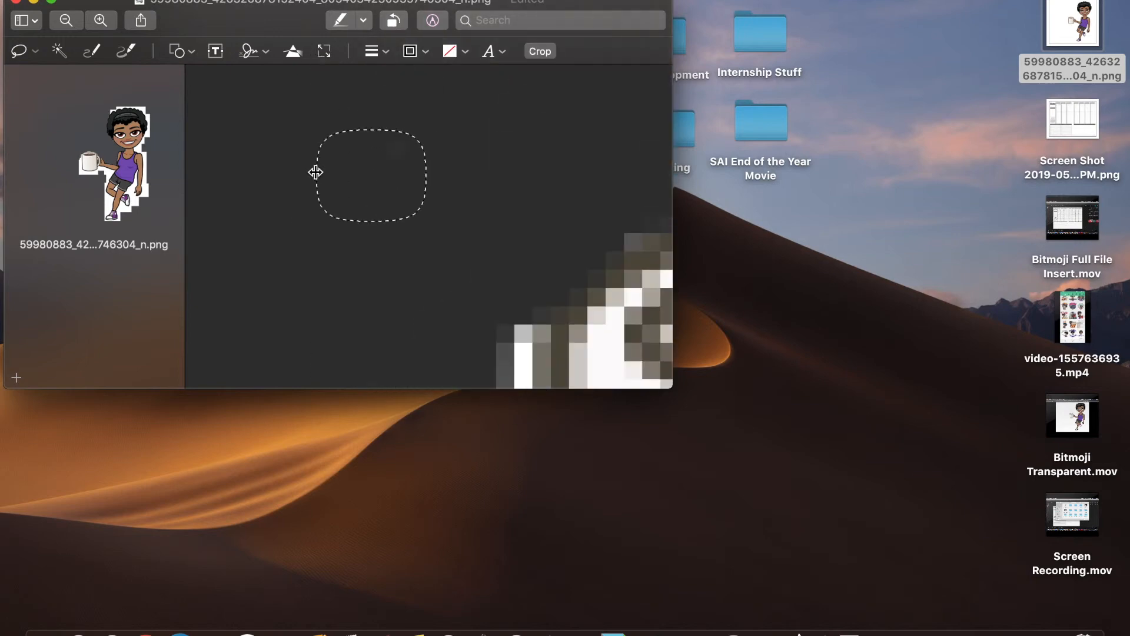
scroll(316, 172, "down", 5)
key("Delete")
- Erase the white areas below the mug
scroll(294, 357, "down", 5)
left_click_drag(450, 169, 294, 194)
key("Delete")
left_click_drag(381, 268, 242, 159)
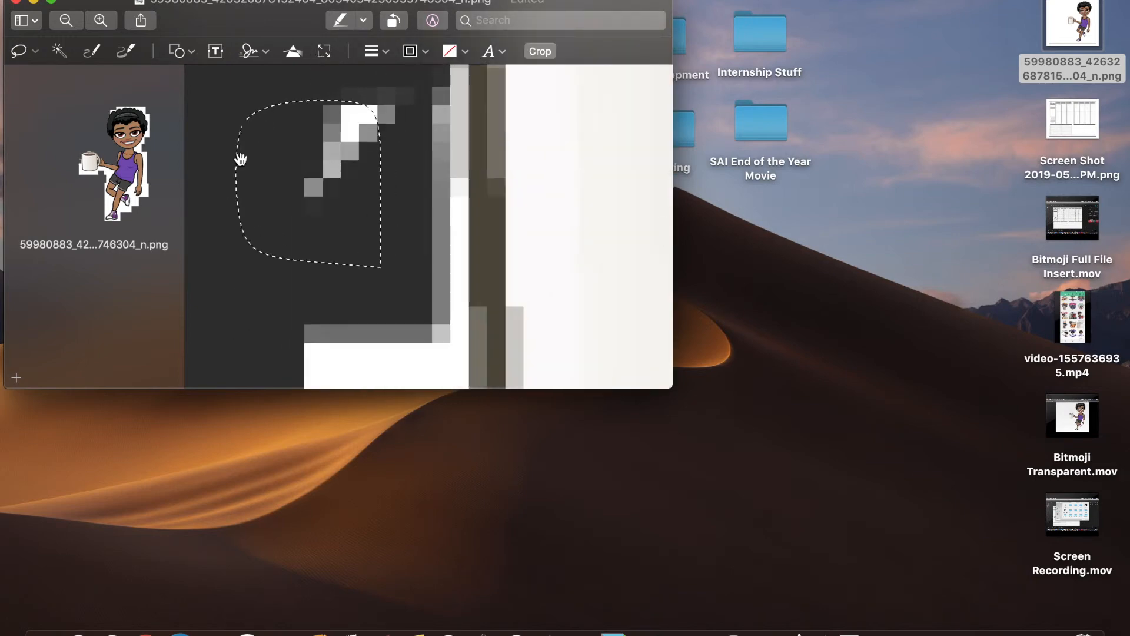
key("Delete")
scroll(242, 159, "down", 5)
mouse_move(315, 132)
left_mouse_down()
mouse_move(190, 259)
mouse_move(202, 312)
mouse_move(297, 138)
left_mouse_up()
key("Delete")
- Remove the remaining white under the mug and beneath the arm
scroll(381, 260, "right", 5)
mouse_move(312, 194)
left_mouse_down()
mouse_move(497, 106)
mouse_move(315, 200)
left_mouse_up()
key("Delete")
scroll(266, 239, "right", 3)
left_click_drag(267, 239, 268, 259)
key("Delete")
- Erase the white patches beside the torso
scroll(369, 283, "up", 5)
left_click_drag(369, 283, 411, 348)
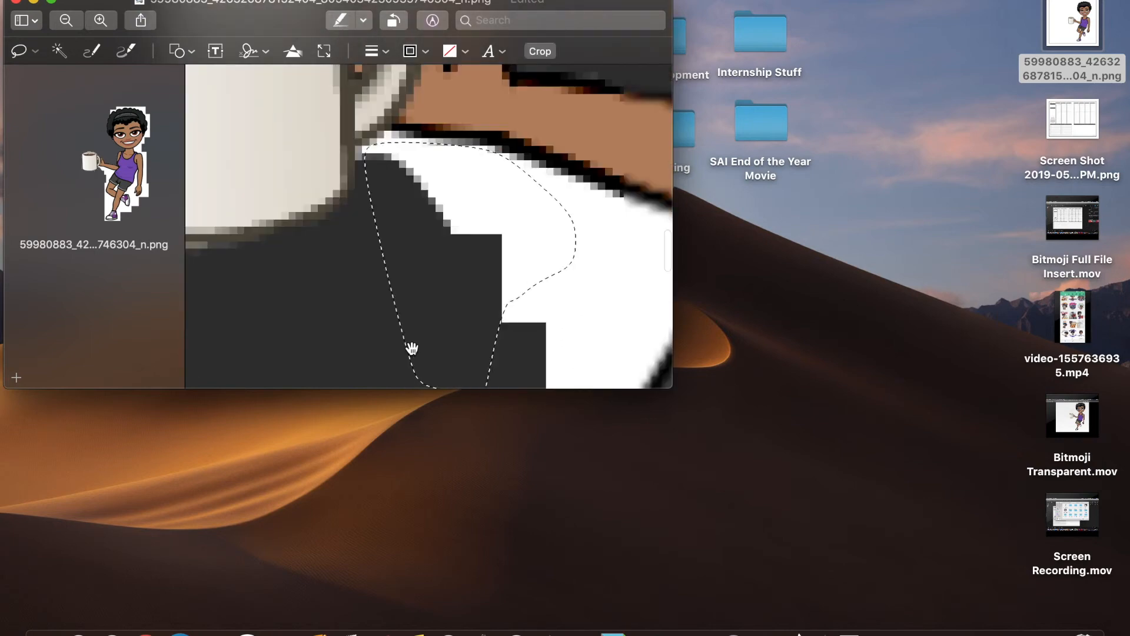
key("Delete")
scroll(411, 348, "right", 5)
left_click_drag(432, 197, 383, 214)
key("Delete")
mouse_move(216, 279)
left_mouse_down()
mouse_move(380, 211)
mouse_move(409, 327)
left_mouse_up()
key("Delete")
scroll(374, 176, "down", 5)
- Drop the oversized selection and erase the white beside and left of the leg
left_click(391, 201)
left_click_drag(390, 199, 416, 262)
key("Delete")
scroll(407, 113, "down", 5)
mouse_move(408, 113)
left_mouse_down()
mouse_move(240, 252)
mouse_move(268, 118)
left_mouse_up()
key("Delete")
scroll(353, 118, "down", 5)
key("Delete")
scroll(294, 106, "down", 5)
- Erase the white beside the leg near the shoe
mouse_move(328, 70)
left_mouse_down()
mouse_move(209, 136)
mouse_move(270, 324)
left_mouse_up()
scroll(209, 135, "down", 5)
key("Delete")
scroll(224, 177, "down", 5)
mouse_move(442, 151)
left_mouse_down()
mouse_move(467, 204)
mouse_move(299, 76)
left_mouse_up()
key("Delete")
scroll(299, 76, "down", 5)
- Erase the white around the shoe's toe and heel and beside the leg
left_click_drag(353, 284, 412, 141)
key("Delete")
scroll(365, 165, "down", 5)
mouse_move(344, 168)
left_mouse_down()
mouse_move(335, 194)
mouse_move(363, 302)
left_mouse_up()
key("Delete")
scroll(363, 302, "right", 6)
left_click_drag(541, 268, 424, 320)
key("Delete")
scroll(424, 321, "up", 3)
mouse_move(335, 289)
left_mouse_down()
mouse_move(322, 322)
mouse_move(306, 321)
left_mouse_up()
key("Delete")
scroll(353, 318, "up", 8)
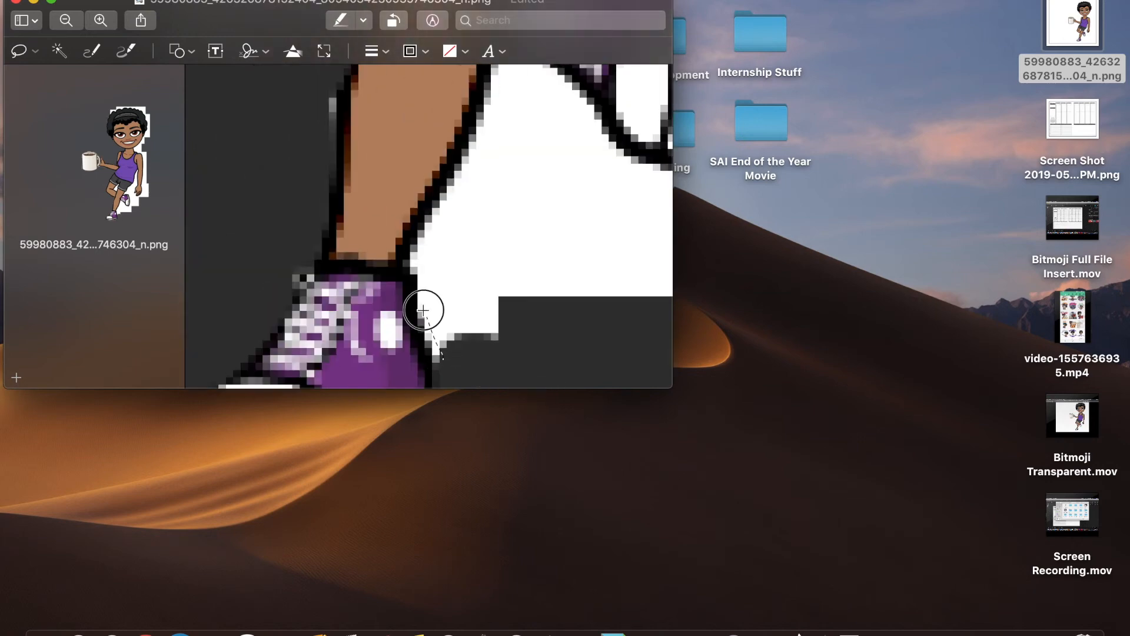
- Trace the figure's outline past shoe, arm, cup and hair, deleting the enclosed white
left_click_drag(424, 311, 593, 369)
mouse_move(632, 366)
left_mouse_down()
mouse_move(429, 214)
mouse_move(659, 310)
mouse_move(506, 269)
left_mouse_up()
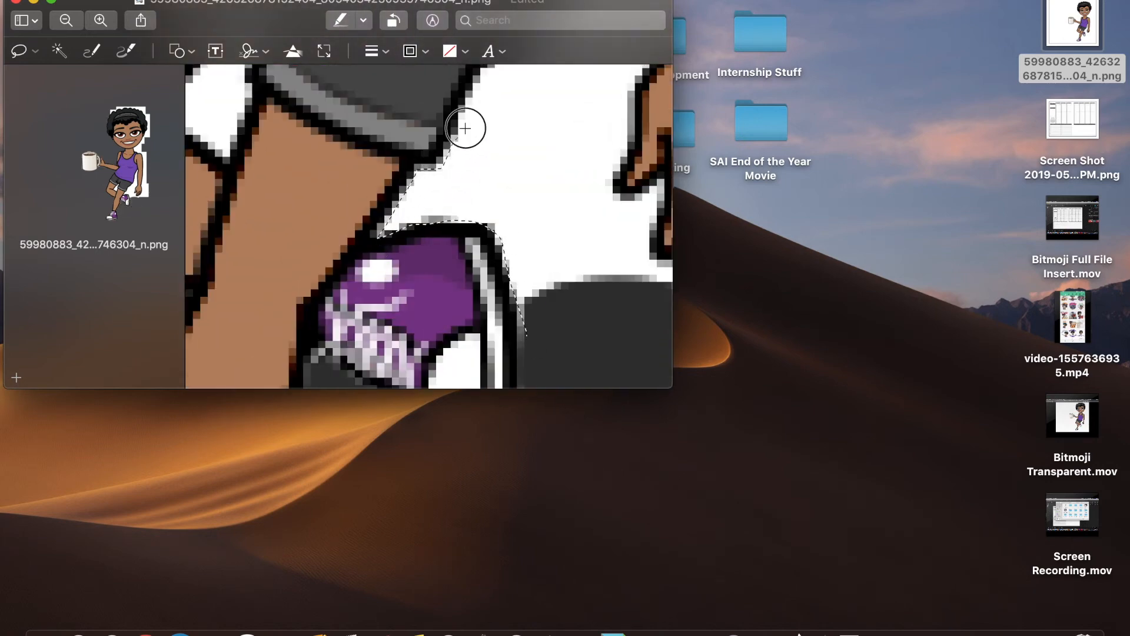
left_click_drag(452, 144, 454, 281)
mouse_move(627, 316)
left_mouse_down()
mouse_move(383, 351)
mouse_move(464, 391)
mouse_move(391, 214)
mouse_move(385, 243)
mouse_move(419, 237)
mouse_move(394, 121)
mouse_move(335, 223)
left_mouse_up()
mouse_move(478, 260)
left_mouse_down()
mouse_move(477, 379)
mouse_move(404, 383)
mouse_move(383, 222)
mouse_move(400, 381)
mouse_move(502, 285)
mouse_move(406, 298)
mouse_move(530, 330)
mouse_move(341, 166)
mouse_move(285, 341)
mouse_move(464, 295)
mouse_move(487, 328)
mouse_move(432, 237)
mouse_move(386, 273)
mouse_move(428, 314)
mouse_move(483, 302)
mouse_move(453, 318)
left_mouse_up()
mouse_move(242, 132)
left_mouse_down()
mouse_move(524, 206)
mouse_move(635, 106)
mouse_move(487, 186)
left_mouse_up()
key("Delete")
- Delete a leftover white patch and the white gap between the legs
scroll(471, 236, "left", 5)
left_click_drag(351, 328, 343, 305)
key("Delete")
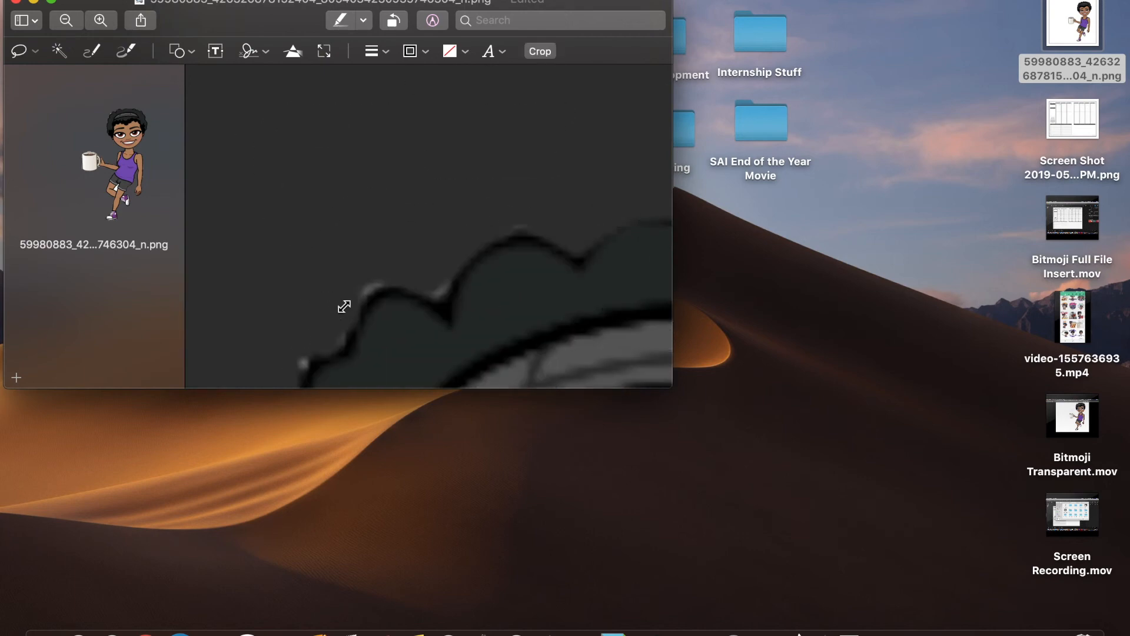
scroll(338, 289, "down", 10)
scroll(480, 275, "up", 10)
scroll(590, 219, "down", 5)
left_click_drag(402, 162, 404, 170)
key("Delete")
scroll(366, 242, "down", 10)
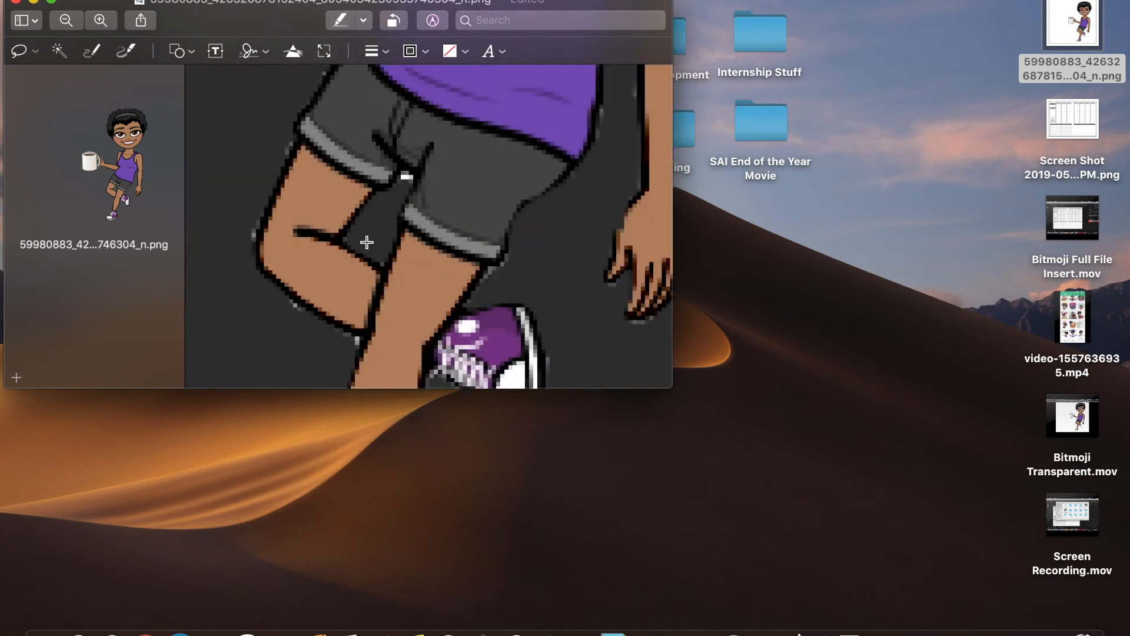